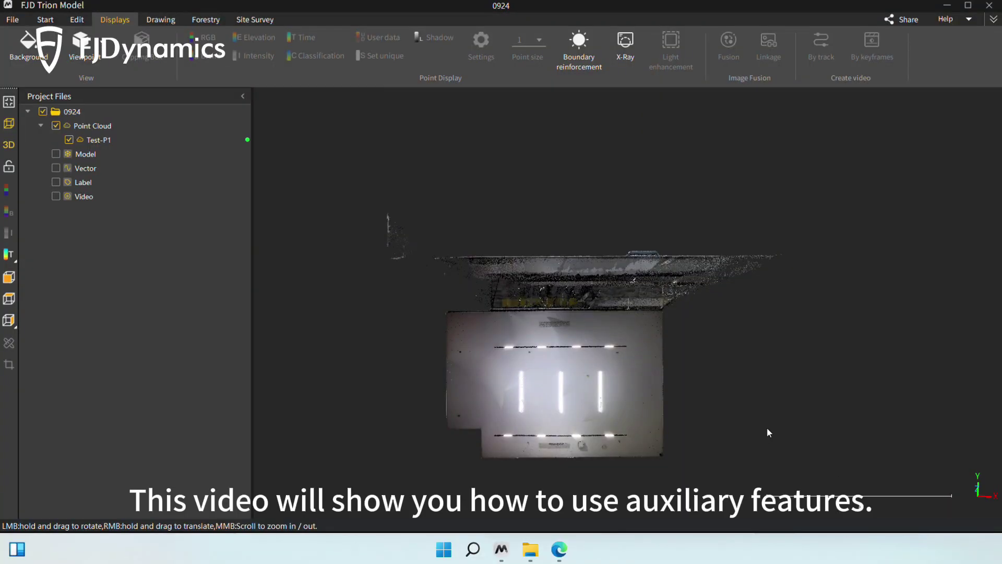
Step: View the project management commands and the New Project form, closing it without creating a project
scroll(653, 369, down, 1)
right_drag(633, 371, 624, 347)
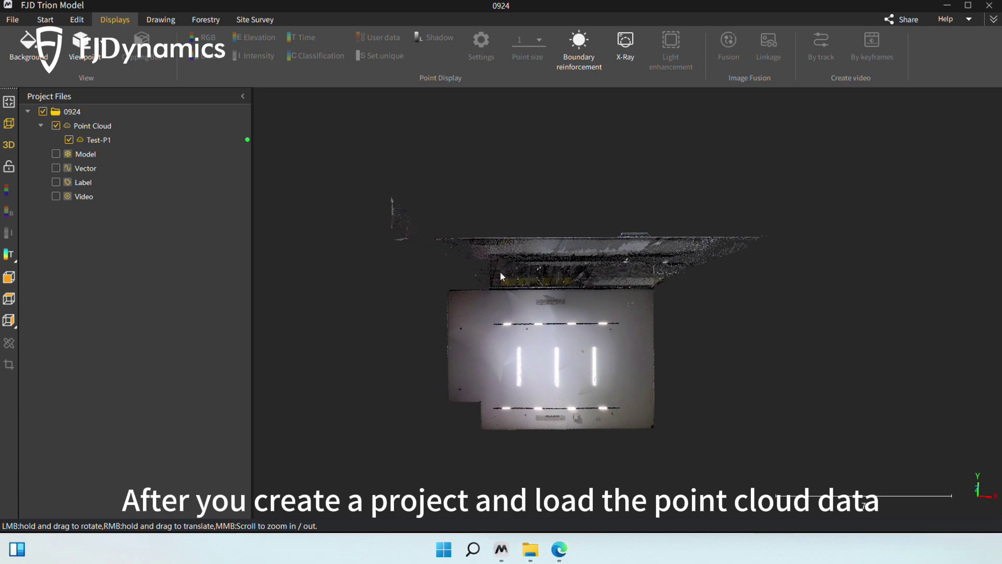
click(10, 20)
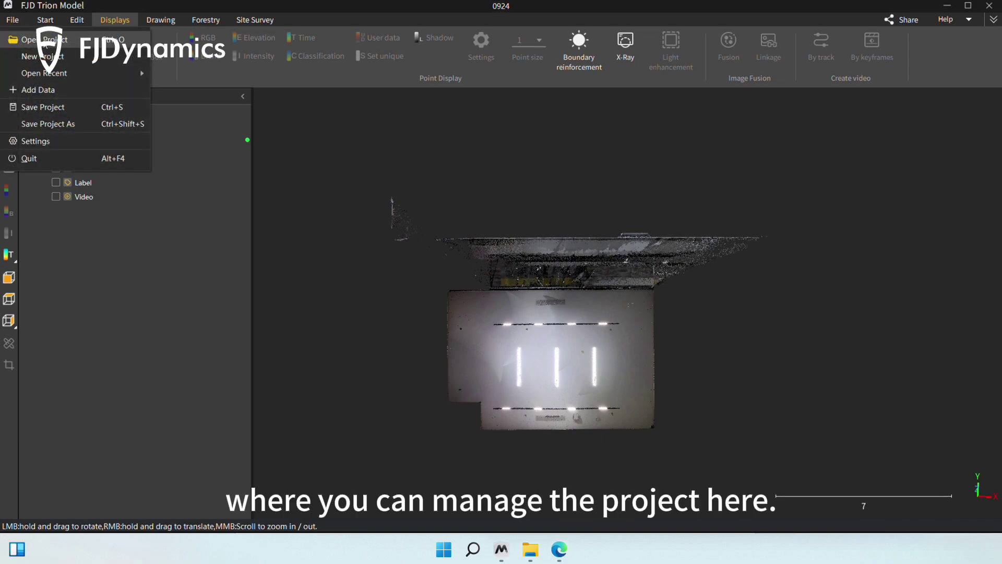
click(41, 40)
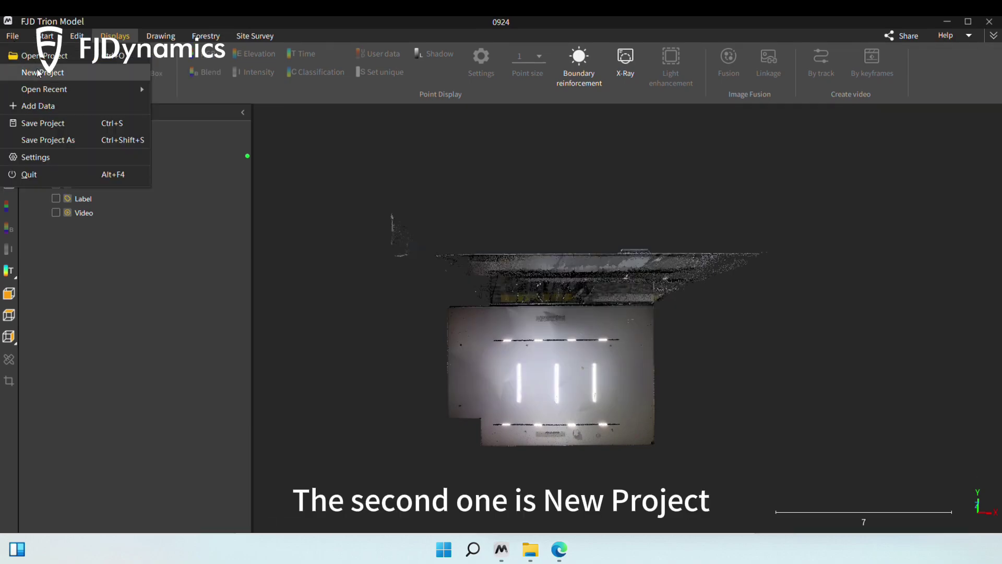
click(39, 73)
click(585, 228)
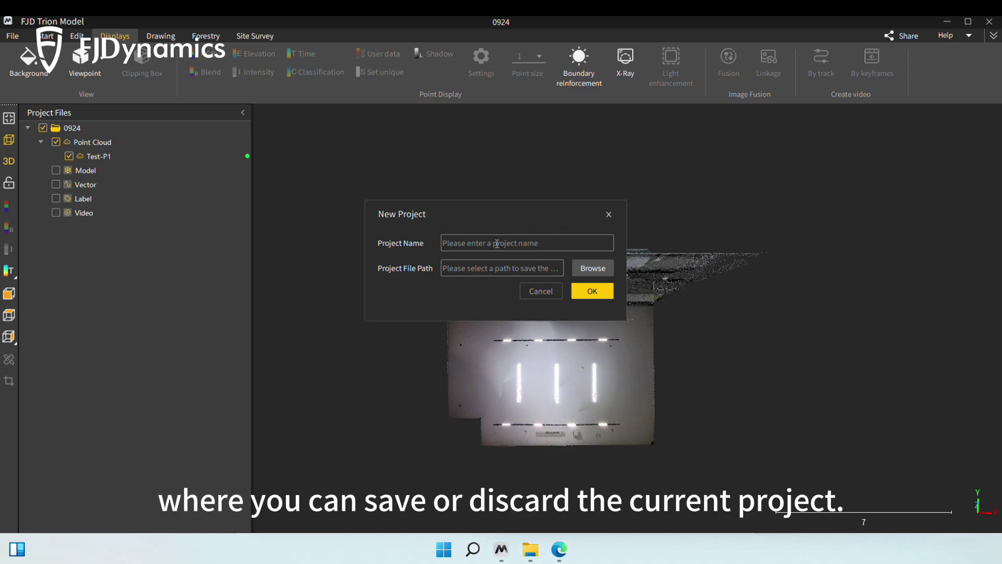
click(608, 214)
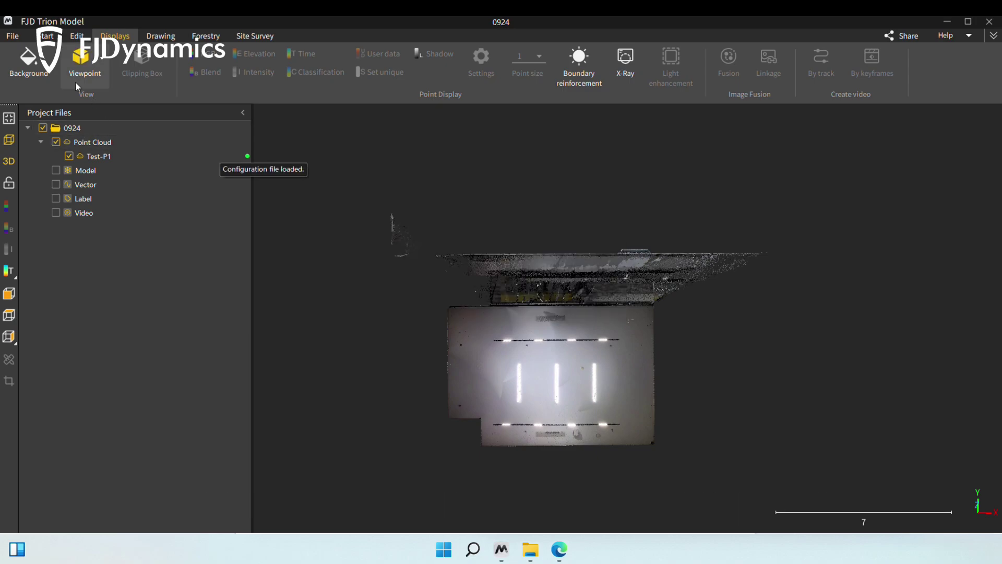
Step: Look at the Open Recent and Add Data commands for the current project
click(13, 36)
mouse_move(46, 90)
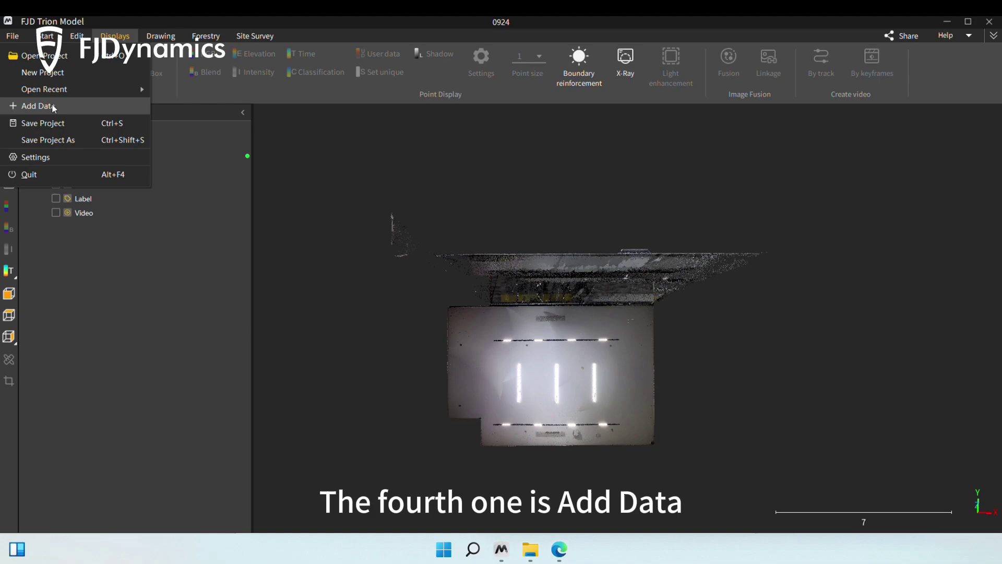
click(54, 108)
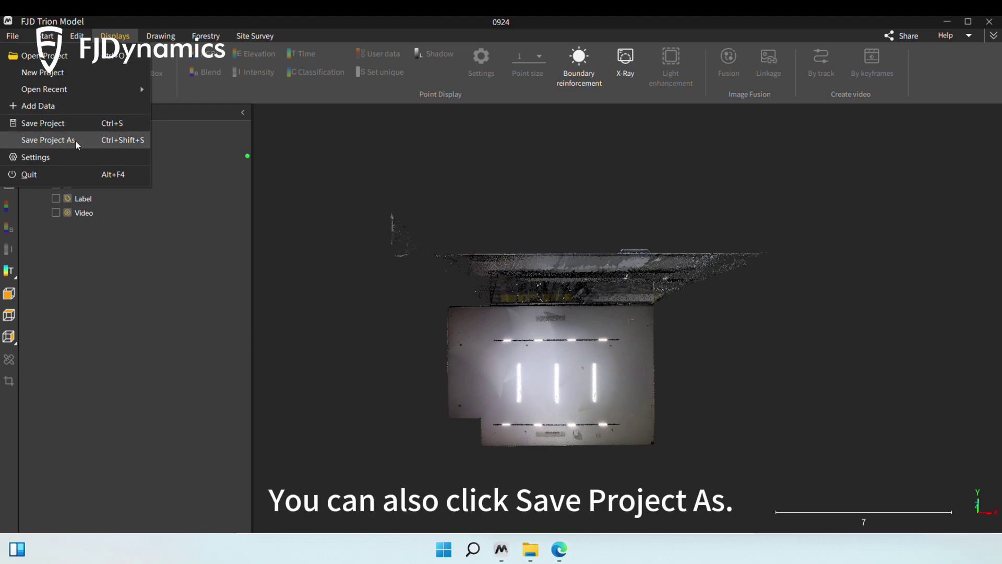
Step: Review the Units, Categories and Others settings, including the cache path selection, and close the settings
click(44, 159)
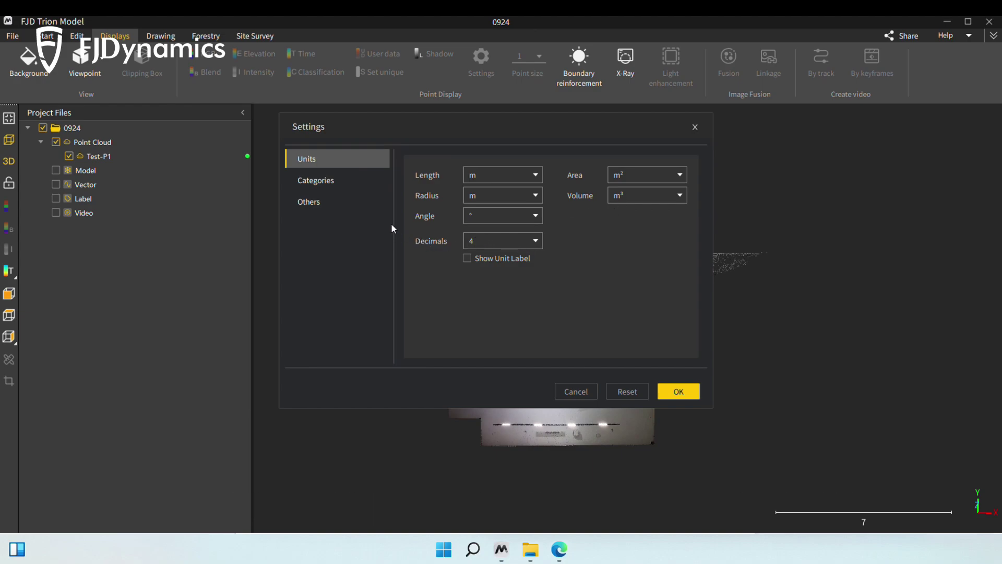
click(322, 180)
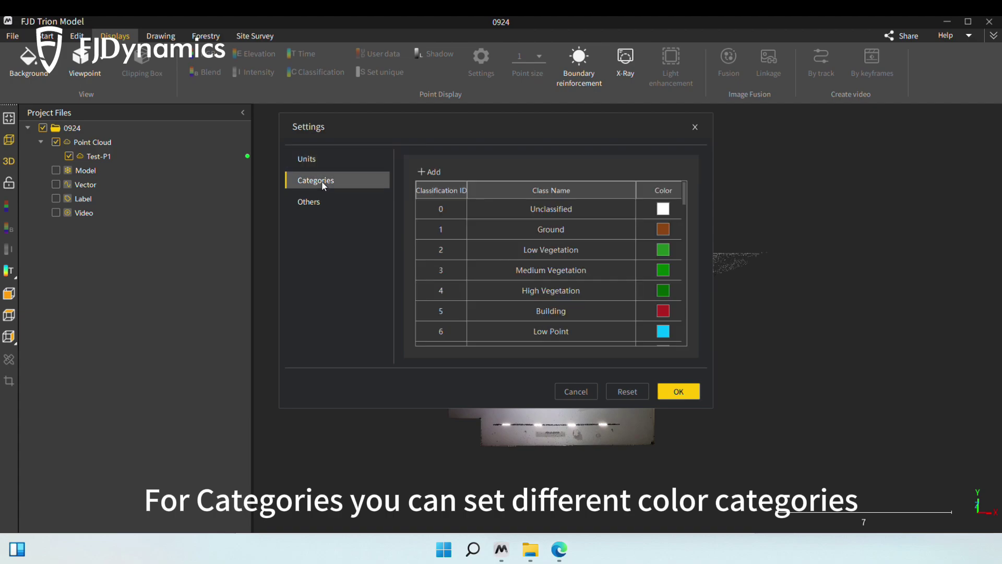
click(313, 203)
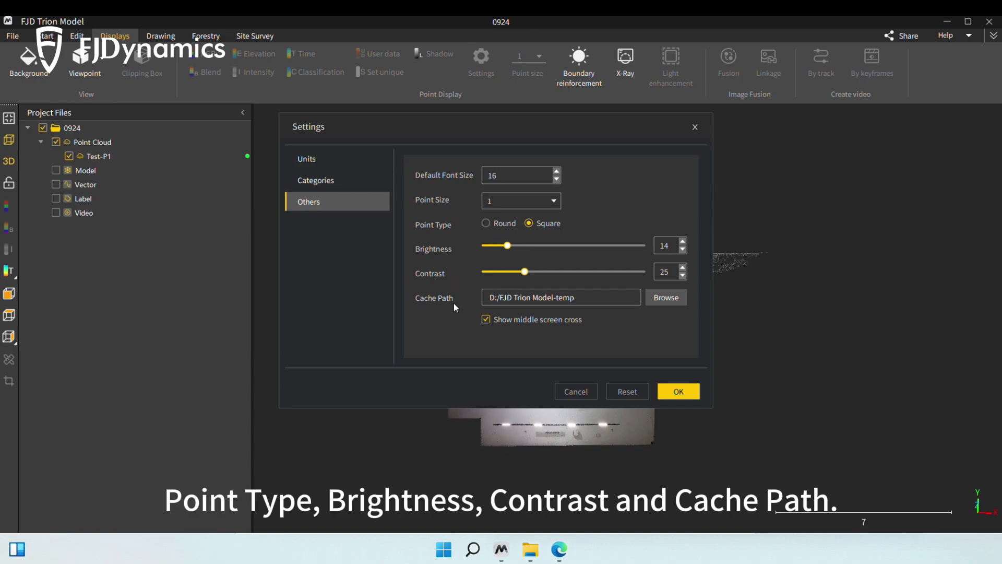
click(666, 298)
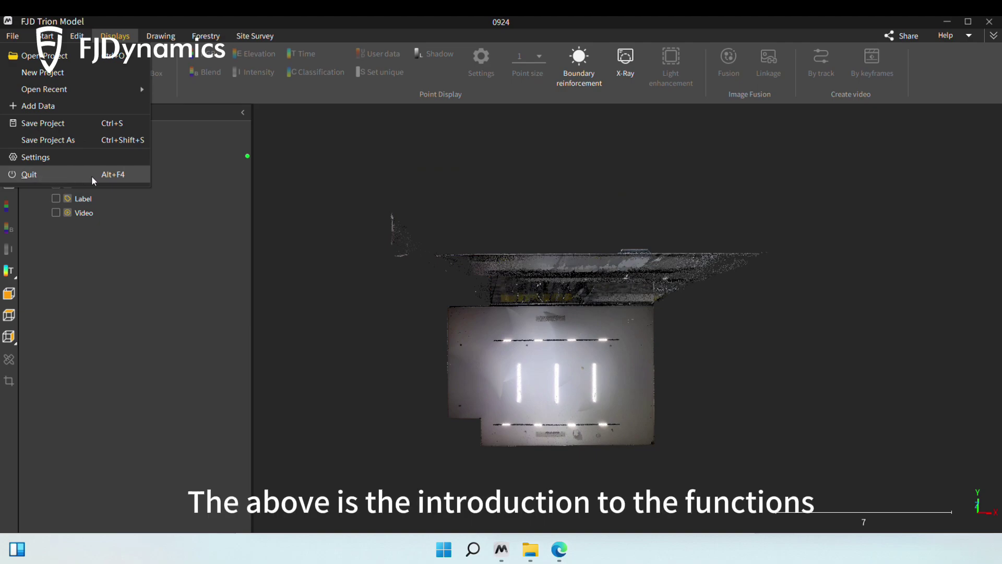
click(333, 193)
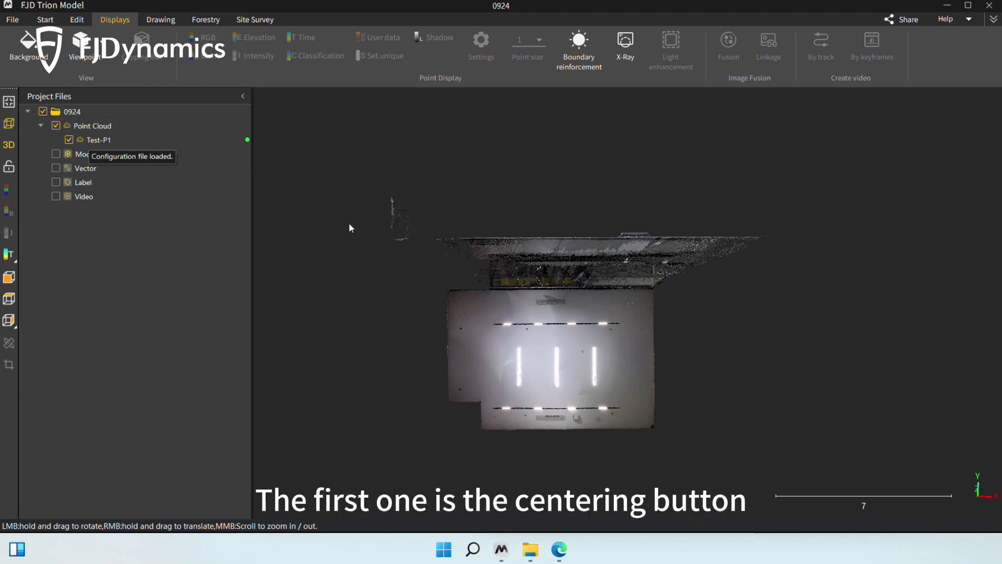
Step: Pan the point cloud away from the middle of the view and recenter it
scroll(371, 228, down, 4)
scroll(528, 230, up, 2)
right_drag(526, 299, 980, 204)
scroll(576, 281, up, 1)
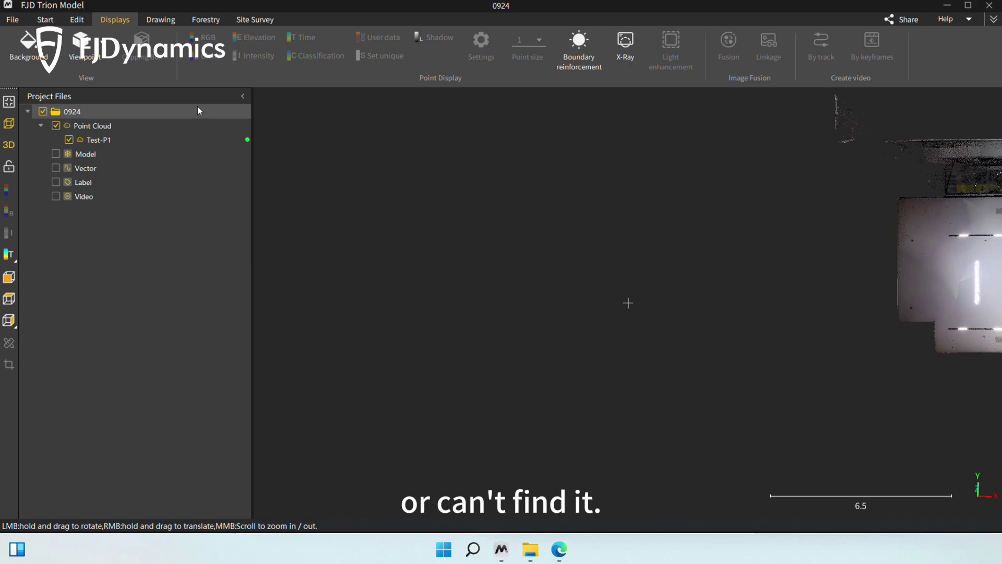
right_drag(644, 187, 639, 239)
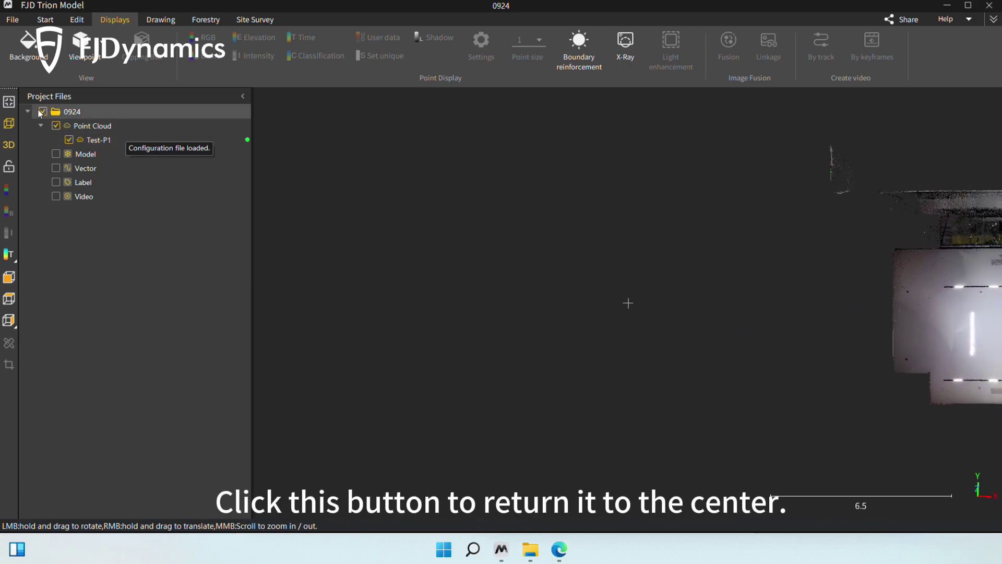
click(10, 104)
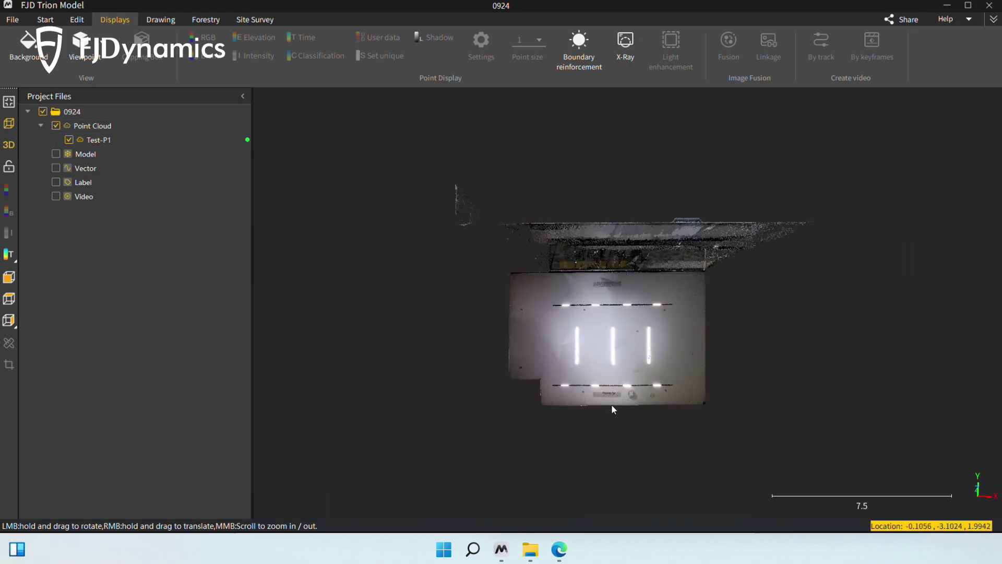
Step: Compare the point cloud in orthographic and perspective projection, finishing in perspective
click(10, 125)
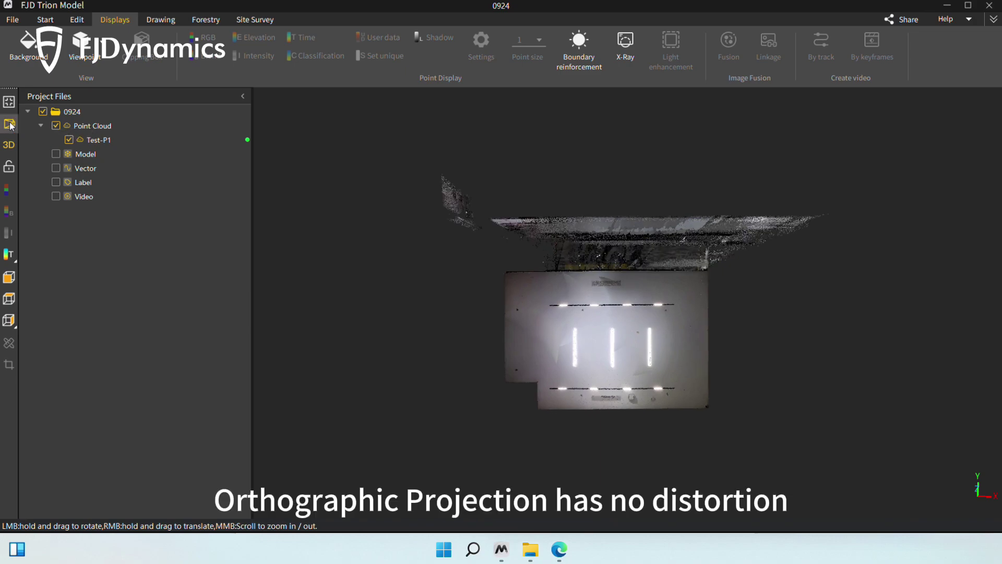
click(10, 126)
scroll(618, 315, up, 2)
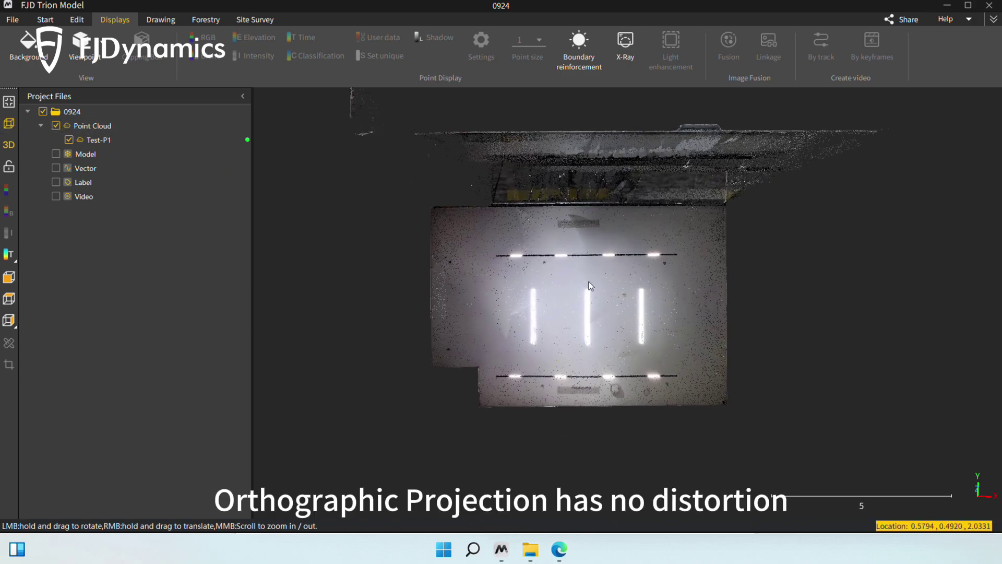
click(9, 125)
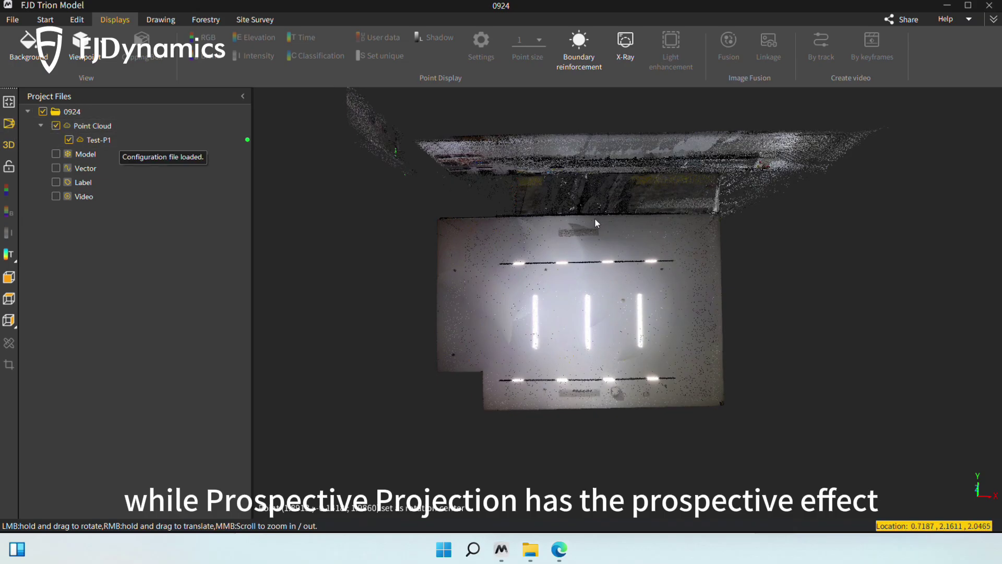
Step: Zoom through the ceiling to inspect the inside of the meeting room in perspective projection
scroll(598, 261, up, 6)
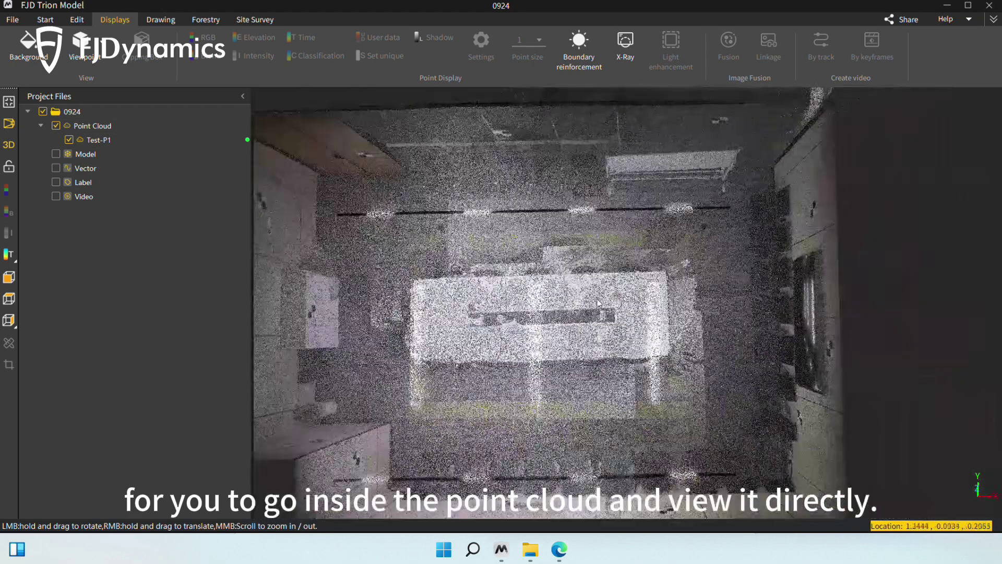
mouse_move(596, 289)
mouse_down()
mouse_move(598, 212)
mouse_move(596, 295)
mouse_up()
scroll(590, 284, down, 4)
right_drag(583, 267, 612, 241)
scroll(587, 261, up, 5)
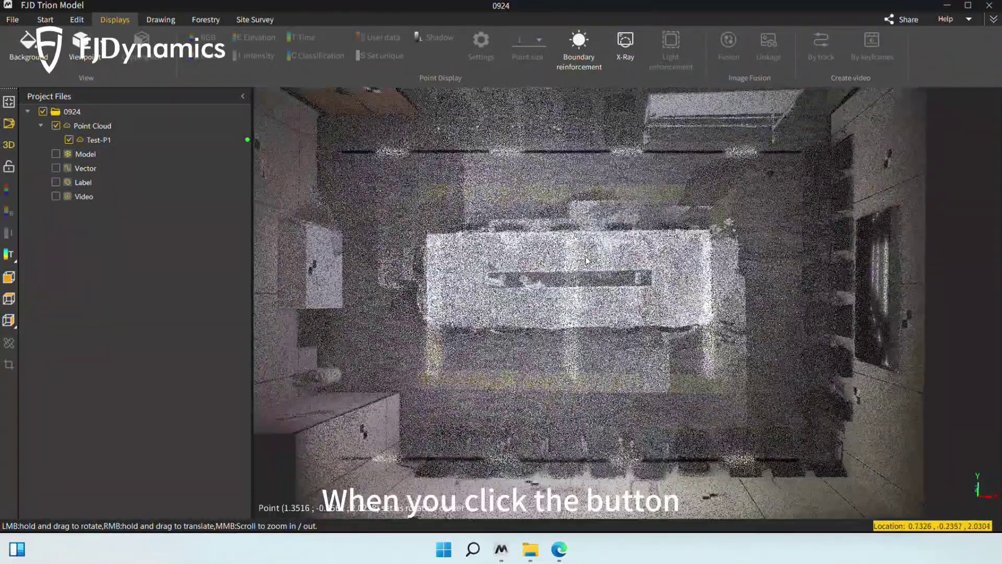
Step: Orbit and zoom the meeting room in orthographic projection to try to get inside the point cloud
scroll(586, 262, down, 4)
scroll(585, 263, up, 4)
drag(581, 265, 615, 205)
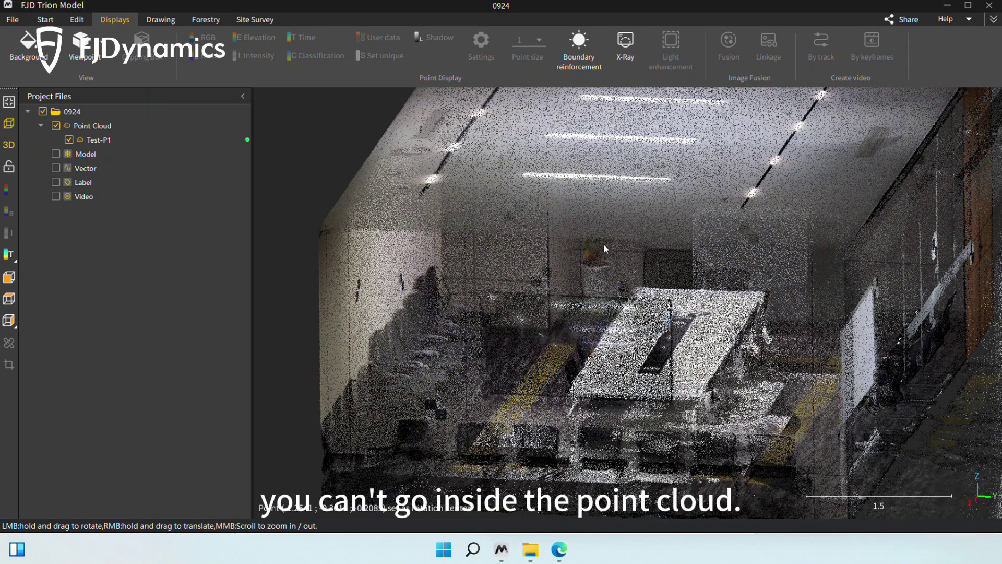
scroll(631, 250, down, 1)
drag(639, 258, 556, 345)
scroll(557, 345, up, 5)
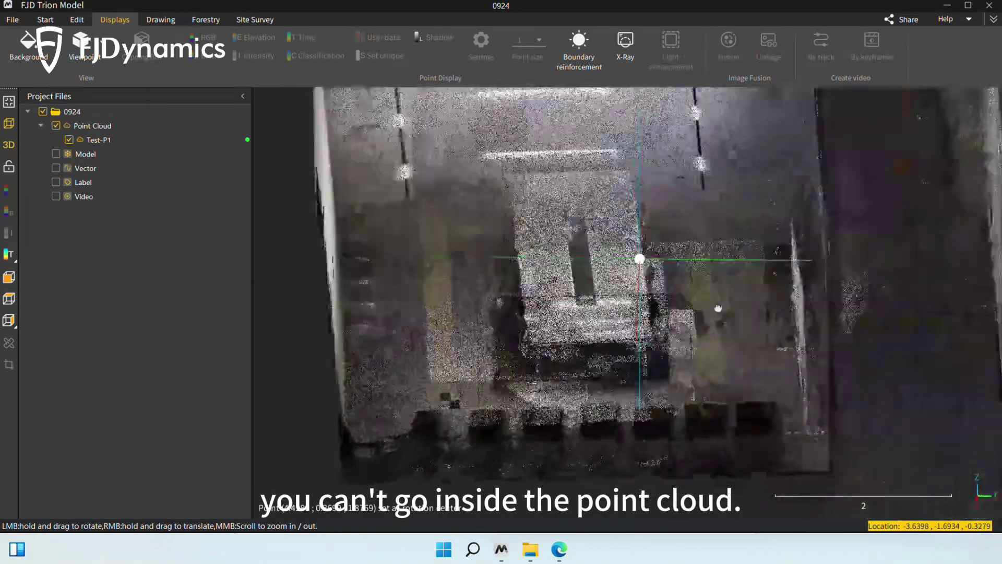
Step: Switch to perspective projection and navigate inside the meeting room to view its interior
click(6, 130)
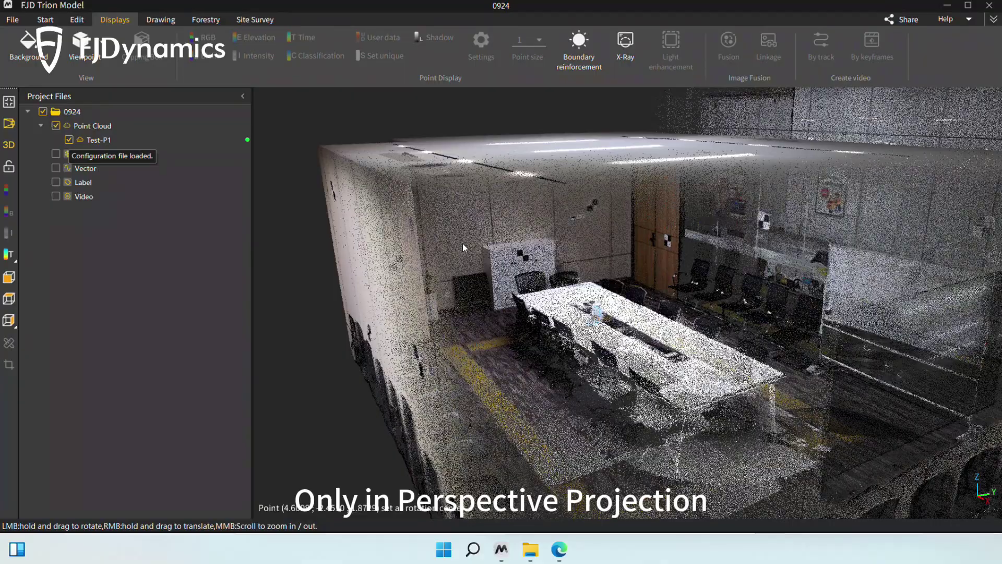
scroll(490, 256, up, 5)
drag(484, 256, 515, 269)
right_drag(514, 270, 330, 279)
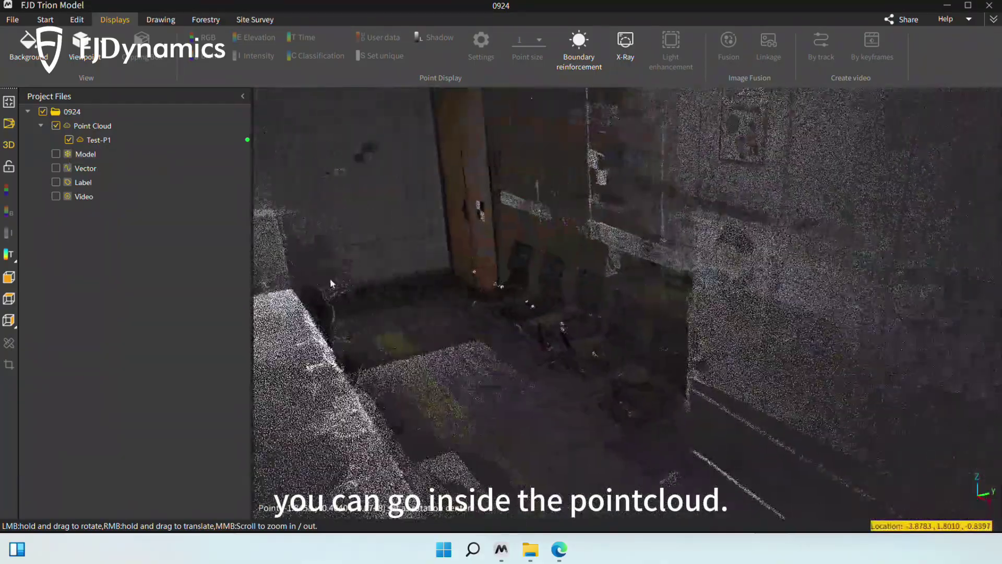
drag(330, 279, 621, 267)
right_drag(621, 267, 252, 331)
drag(313, 322, 472, 302)
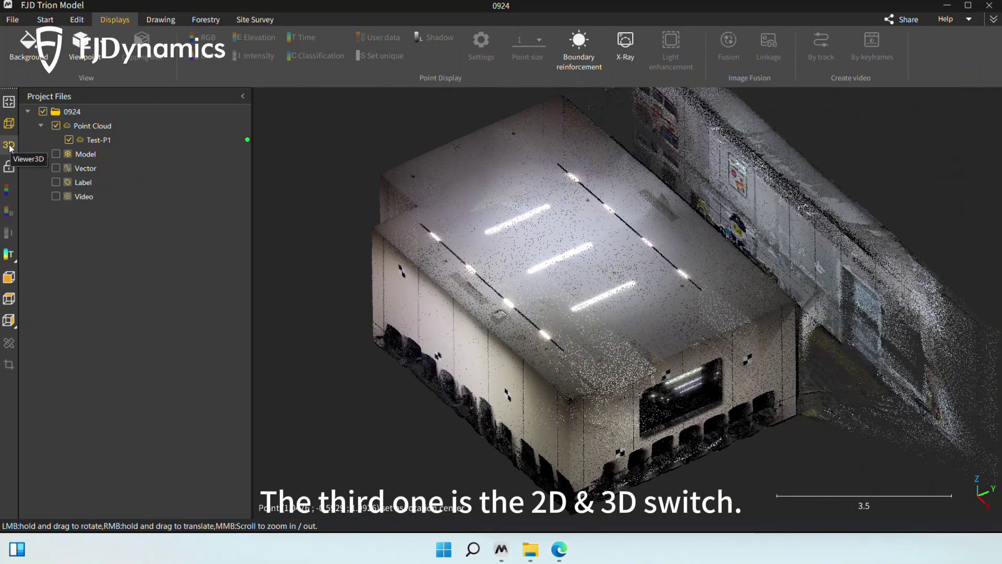
Step: Switch to the 2D viewer, try to rotate the point cloud, and return to the 3D viewer
click(9, 146)
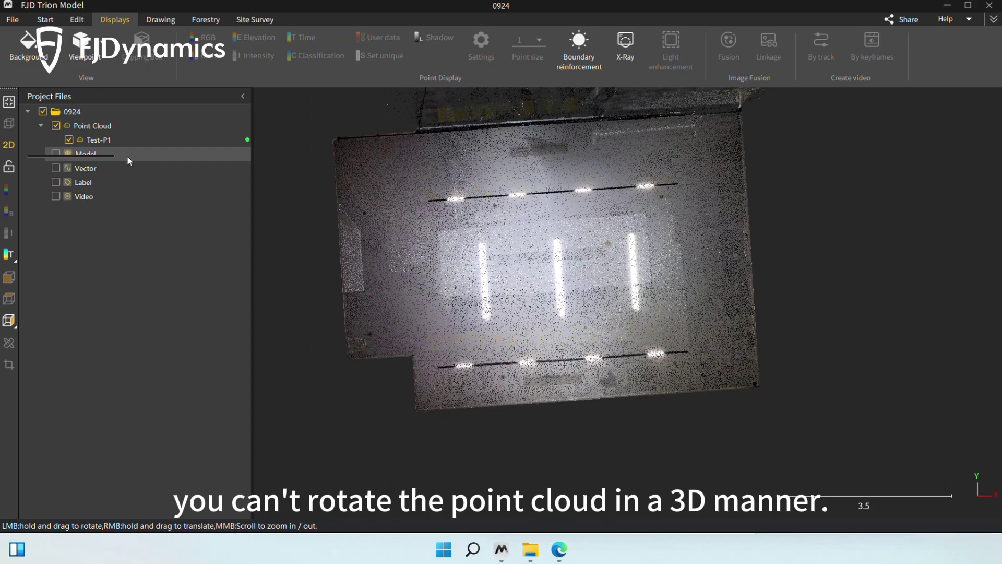
drag(556, 272, 574, 334)
click(9, 146)
Step: Orbit the point cloud in the 3D viewer and unlock the view
drag(563, 283, 651, 229)
drag(650, 229, 648, 255)
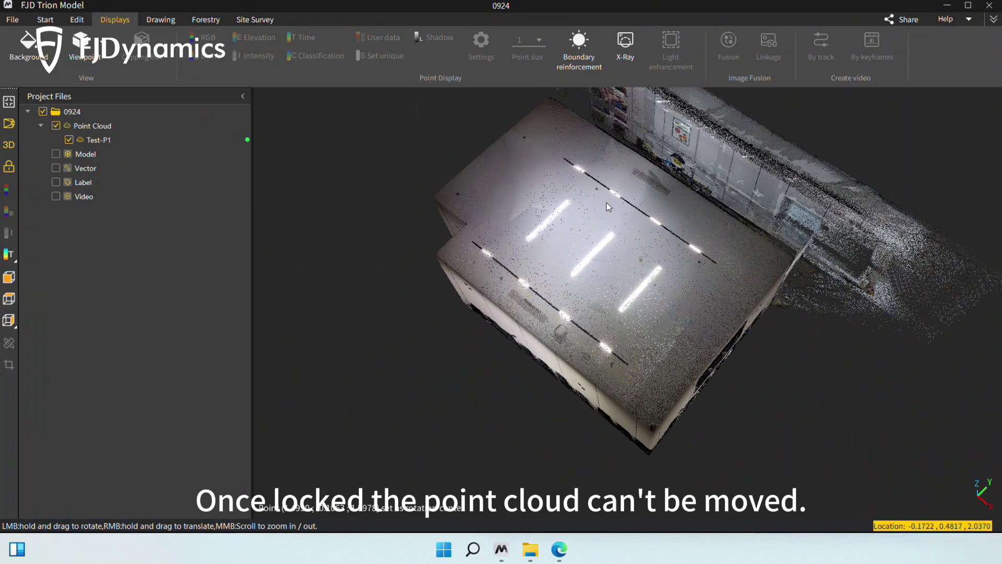
click(8, 169)
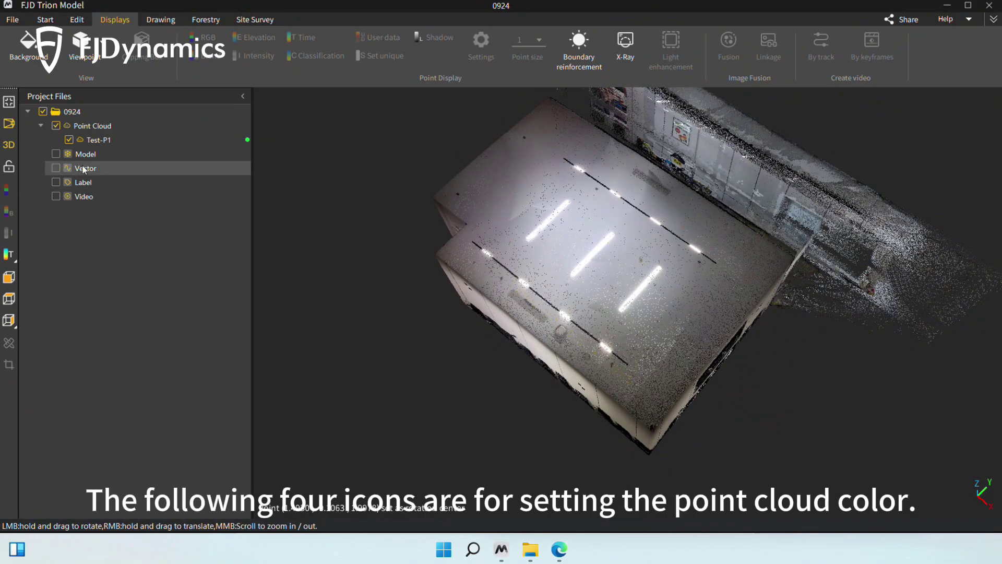
Step: Select the Test-P1 point cloud and display it in the front, top and bottom views
click(110, 139)
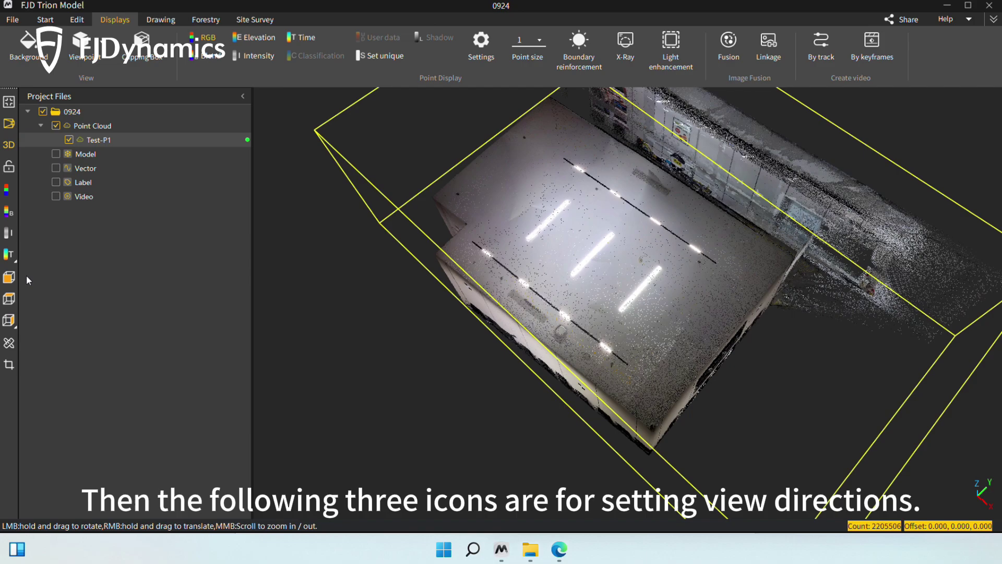
click(9, 278)
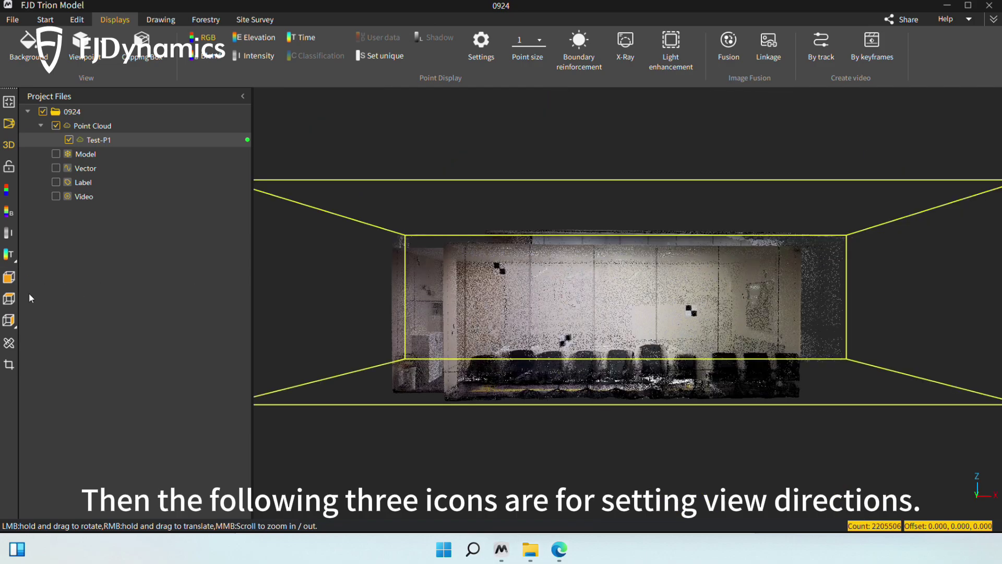
click(11, 300)
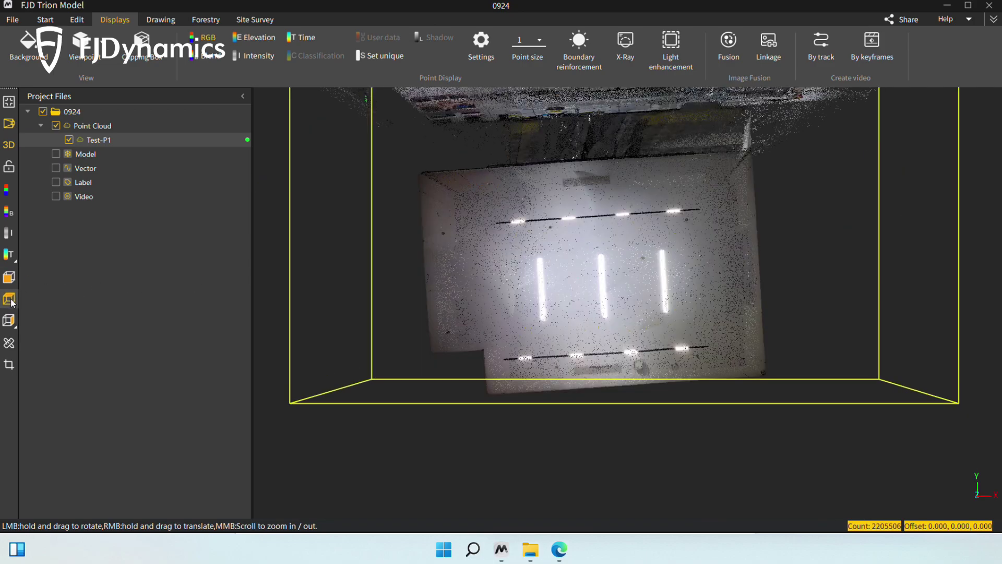
click(6, 321)
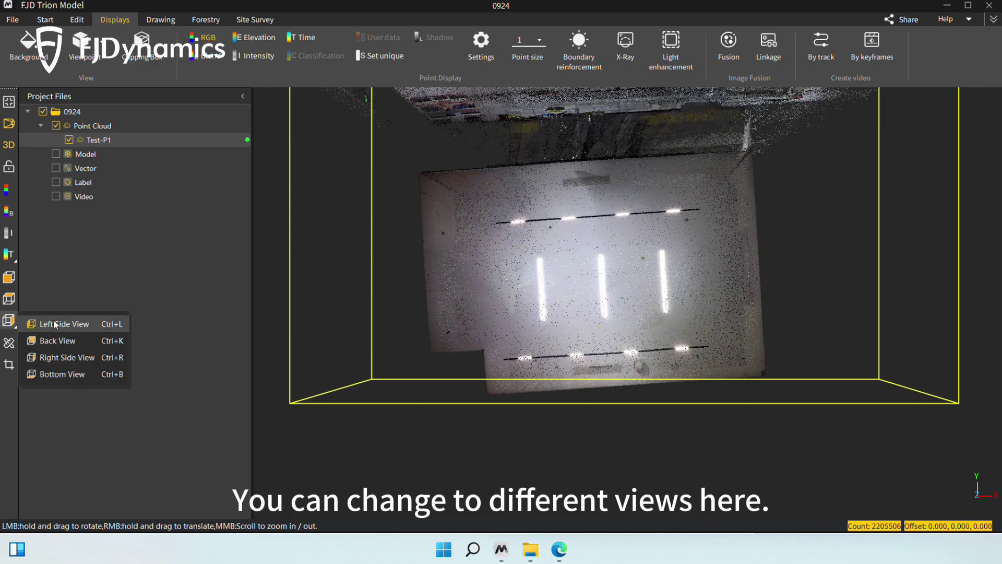
click(60, 373)
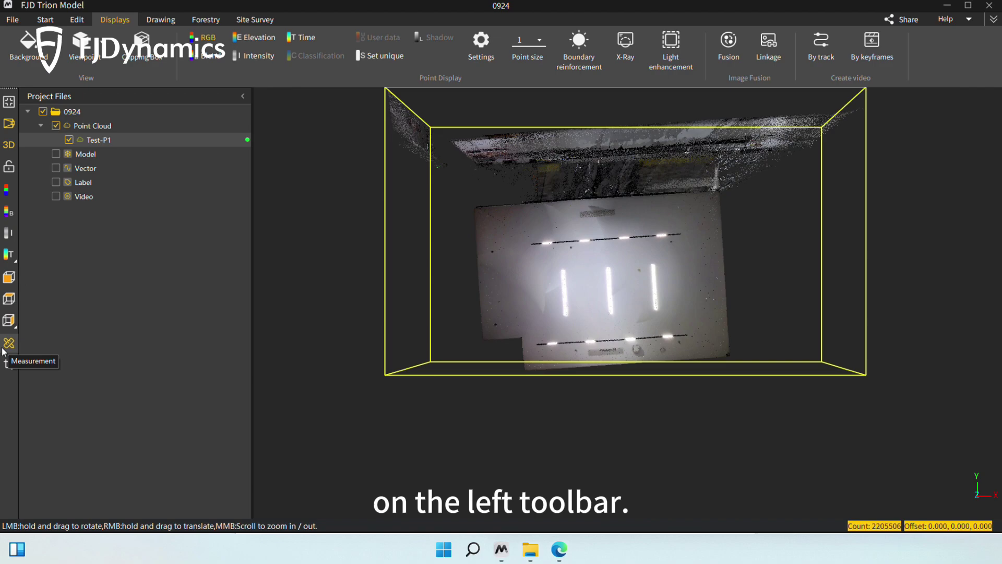
Step: Switch to orthographic projection and measure the coordinates of a single point at the corner of the room's wall
click(9, 343)
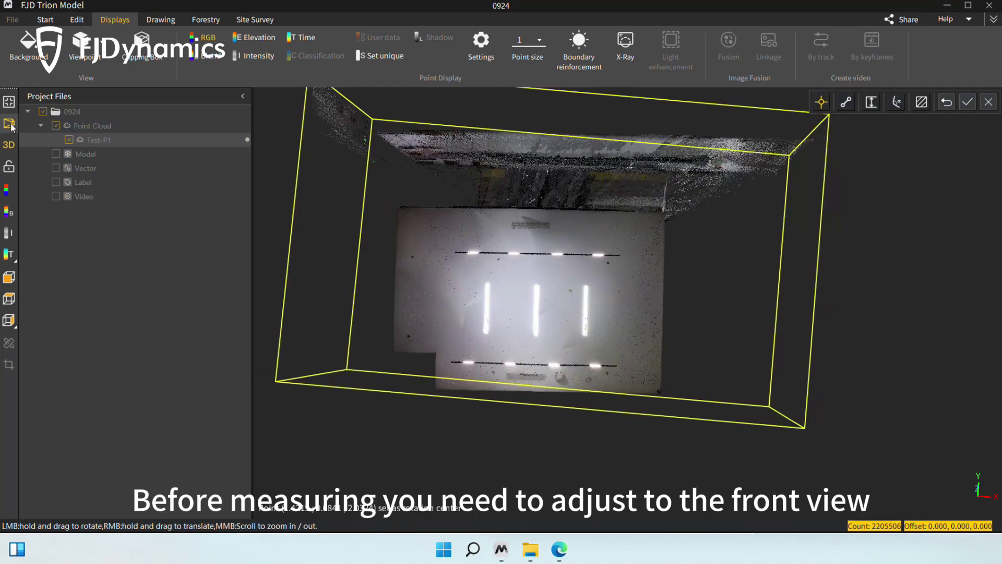
click(11, 125)
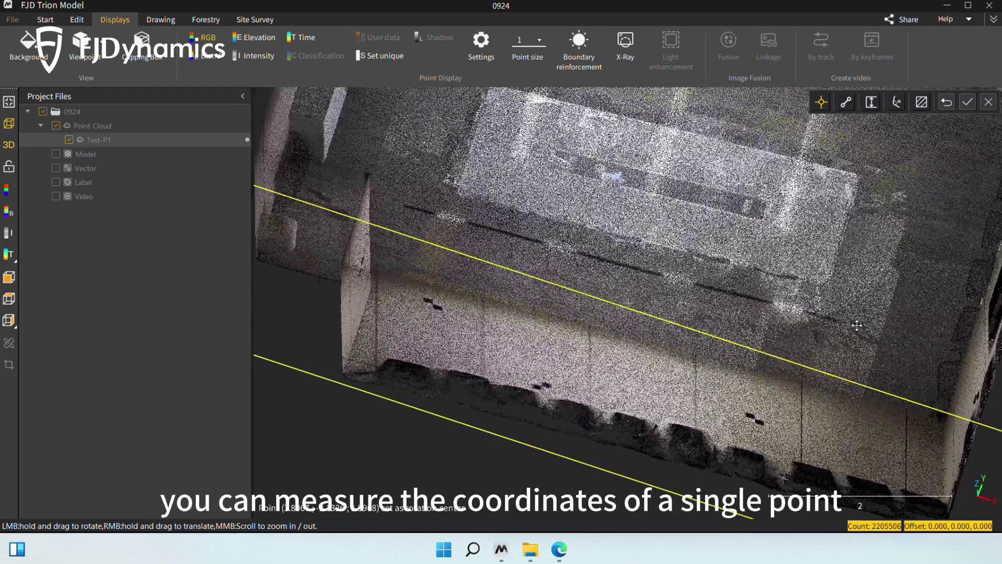
scroll(537, 273, up, 2)
drag(594, 295, 470, 360)
click(449, 371)
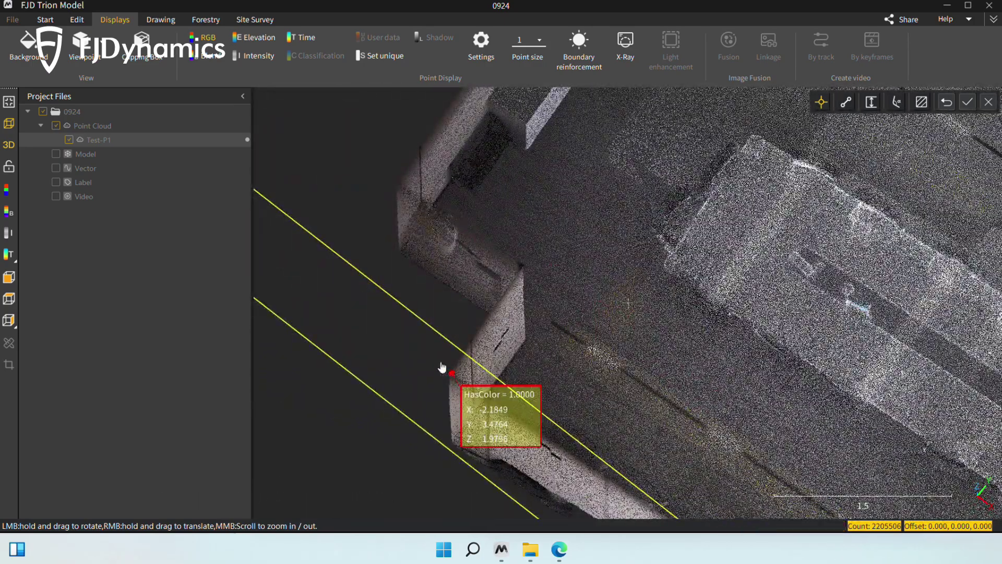
drag(499, 408, 368, 319)
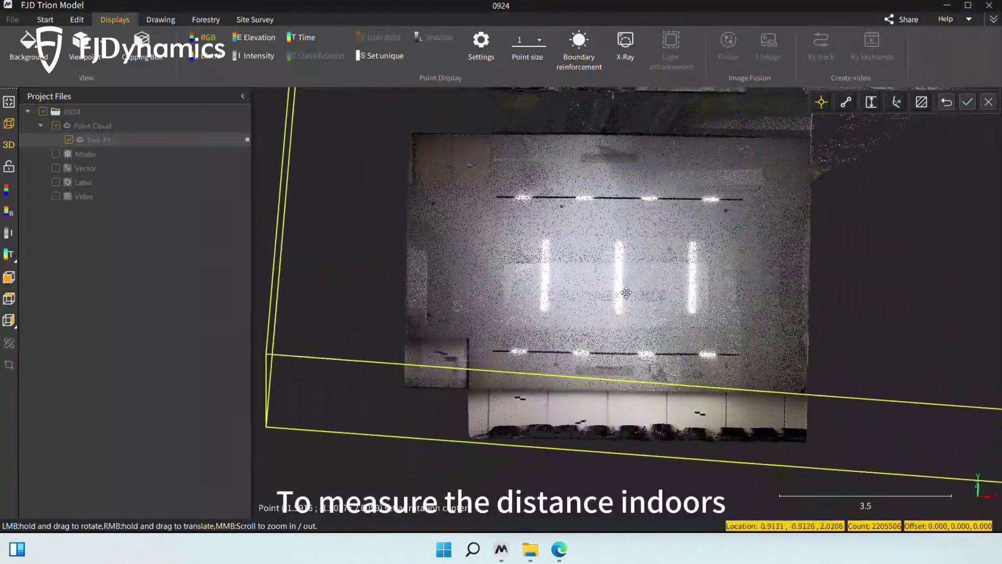
Step: Section off the roof with a clipping box lowered to a height of 2.659, and hide the box's yellow frame and handles
right_drag(626, 292, 610, 319)
drag(608, 258, 590, 272)
scroll(589, 272, down, 3)
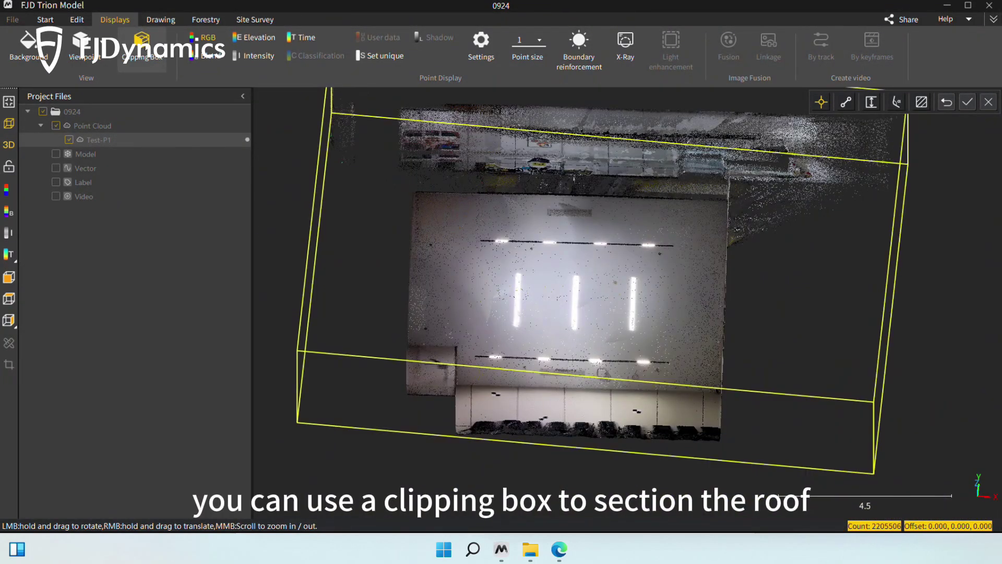
click(142, 53)
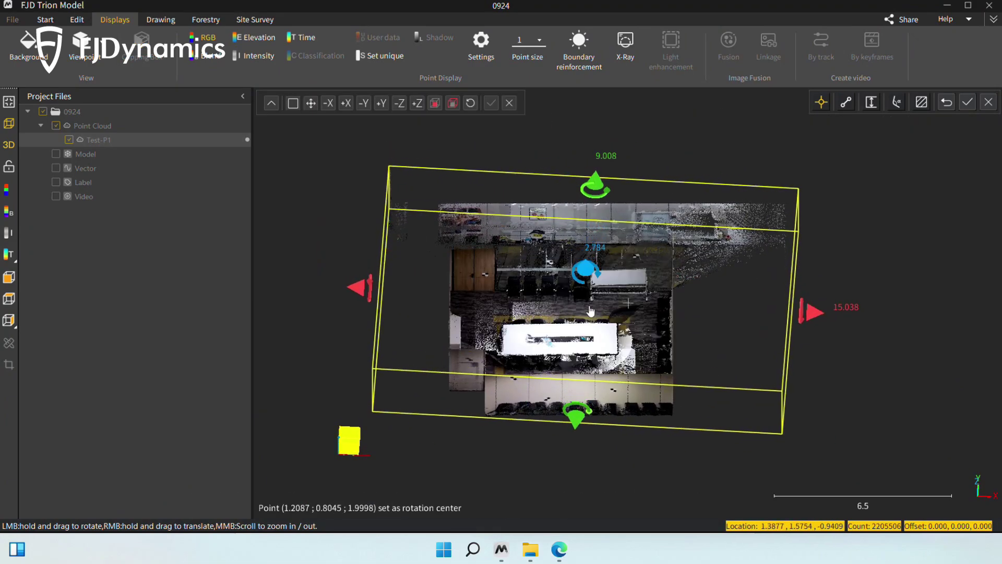
scroll(558, 309, up, 5)
scroll(557, 309, up, 5)
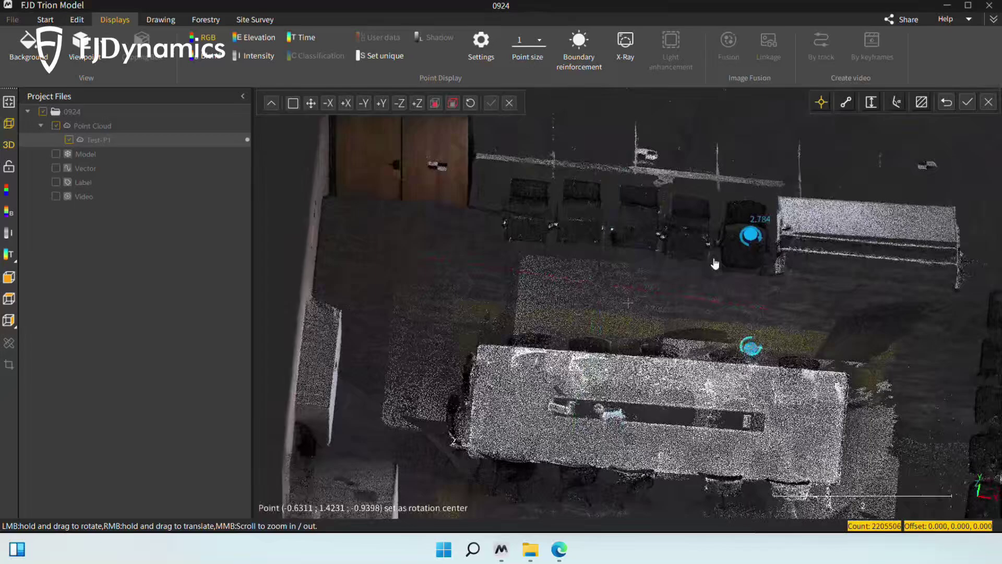
scroll(450, 275, down, 10)
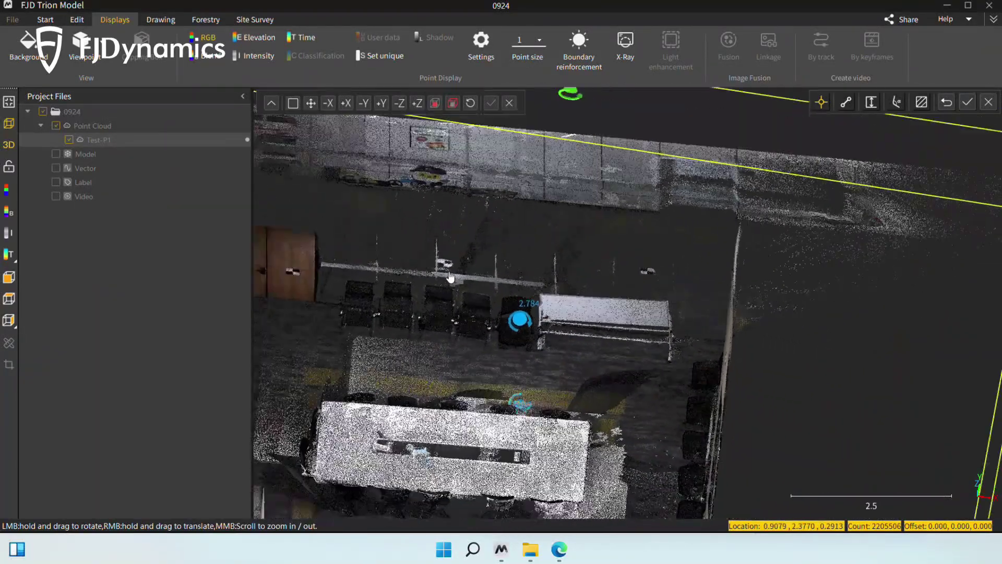
drag(490, 252, 604, 276)
scroll(608, 309, down, 2)
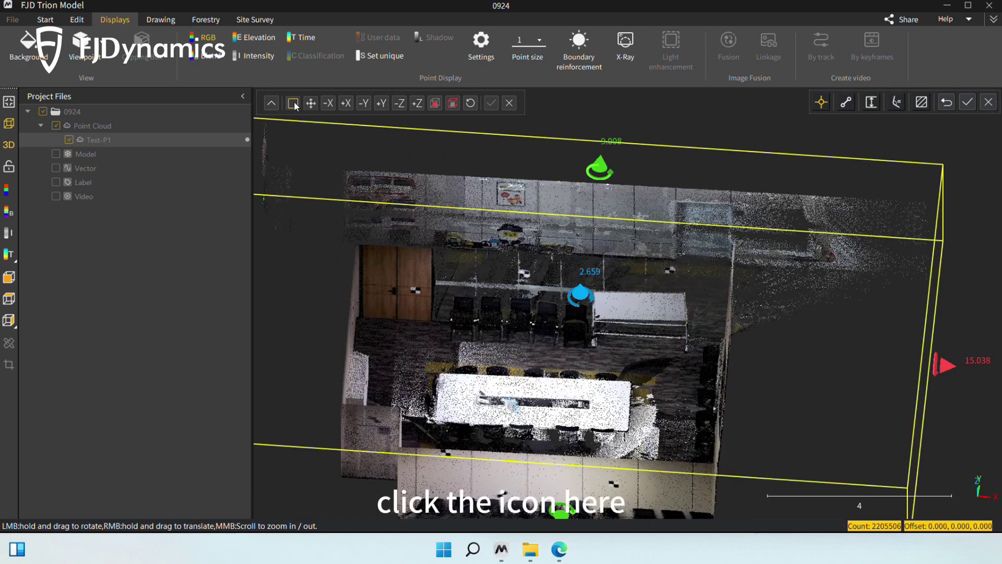
click(293, 104)
click(310, 103)
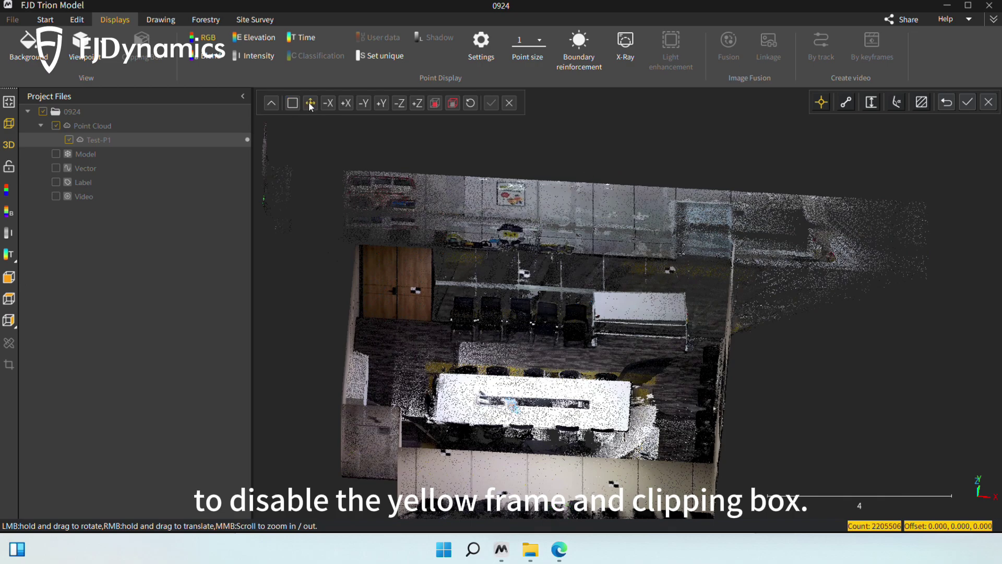
Step: Measure the distance between the two upper corners of the whiteboard
scroll(585, 293, up, 5)
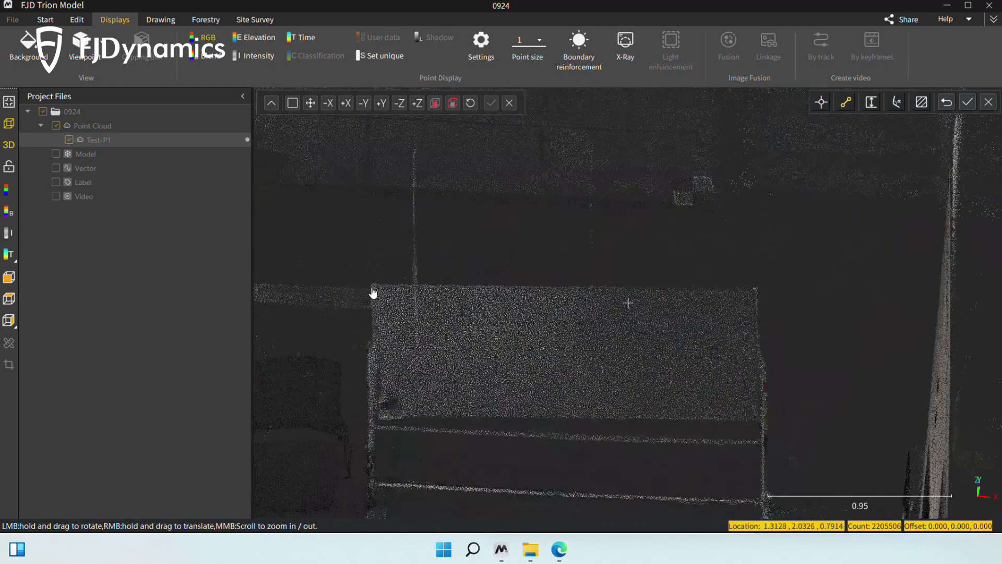
click(372, 286)
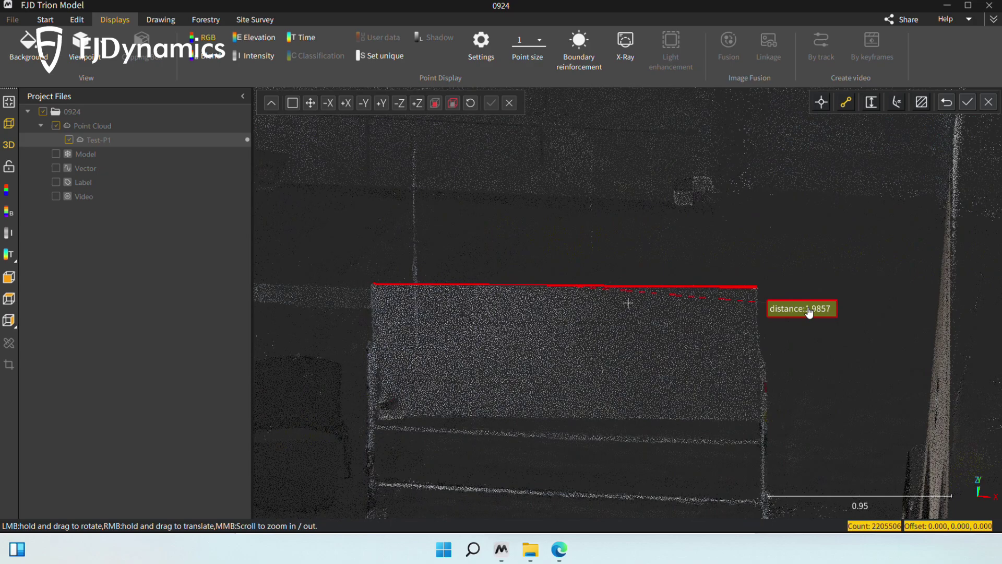
drag(809, 312, 671, 292)
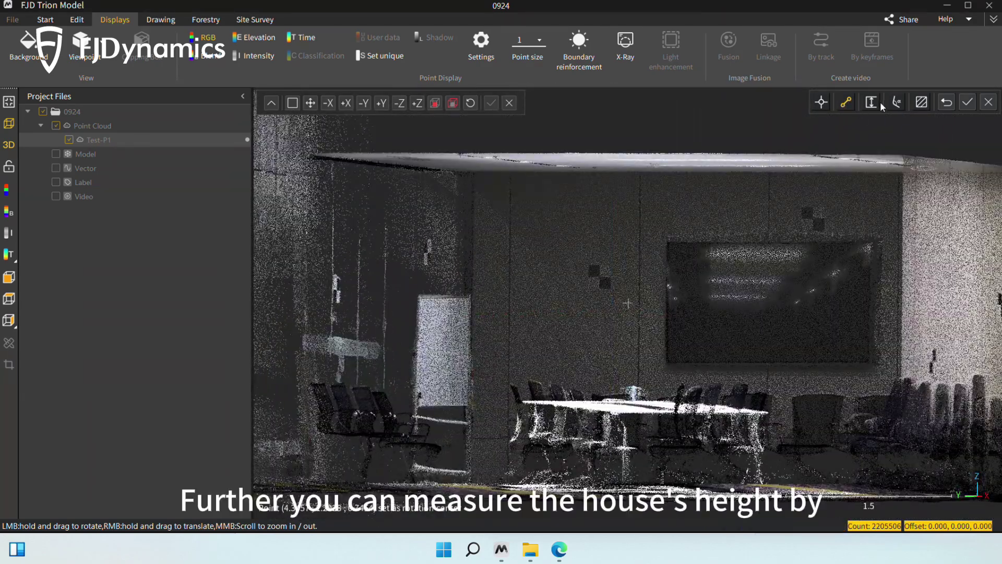
Step: Measure the room's height from a point on the ceiling to a point on the floor
click(870, 102)
click(485, 156)
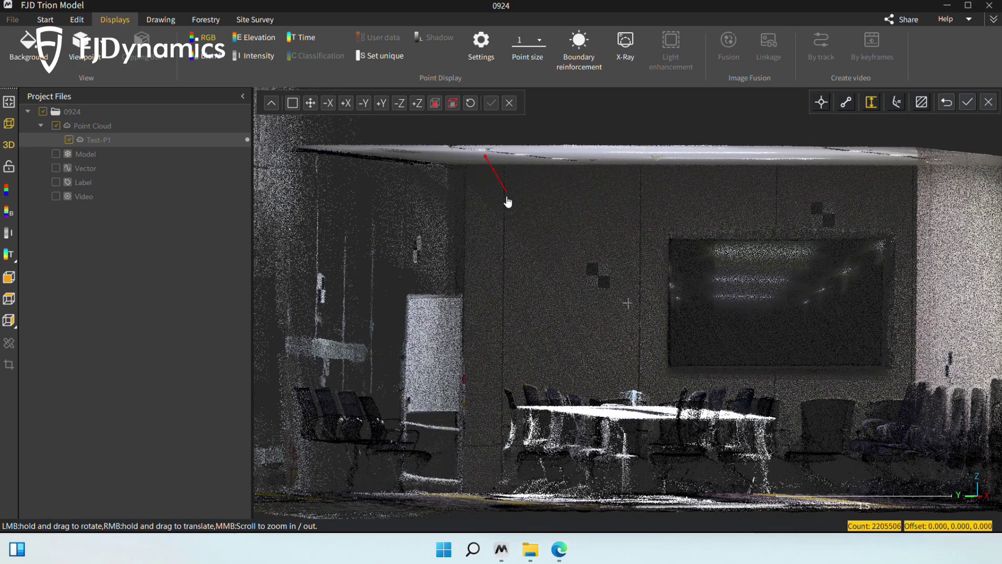
scroll(504, 220, down, 1)
click(481, 473)
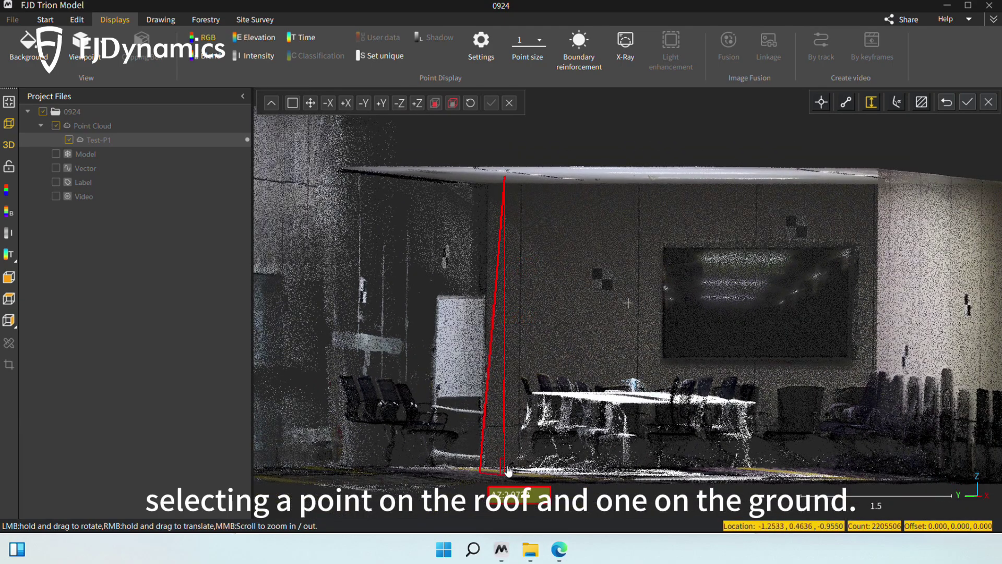
drag(479, 480, 627, 412)
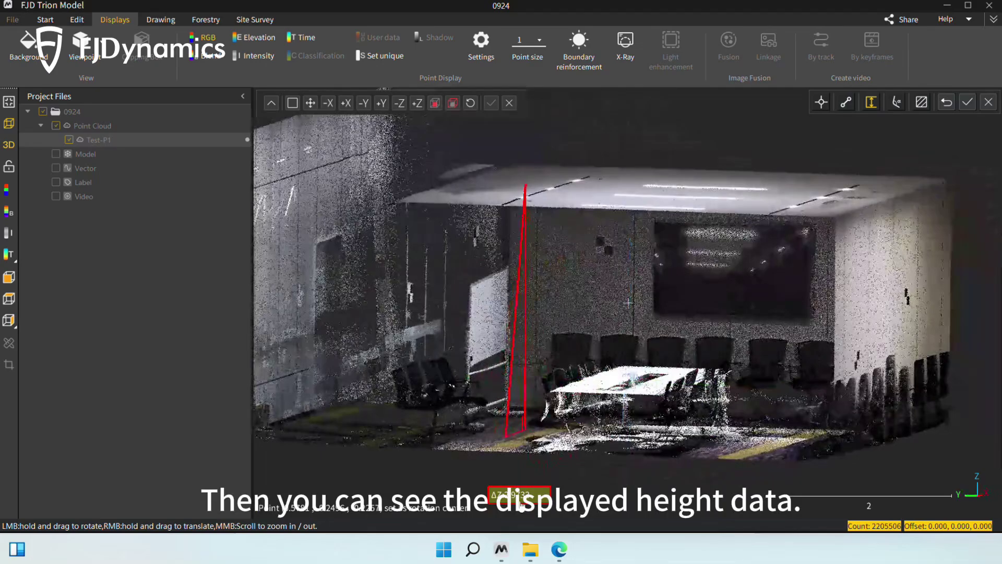
drag(521, 502, 543, 349)
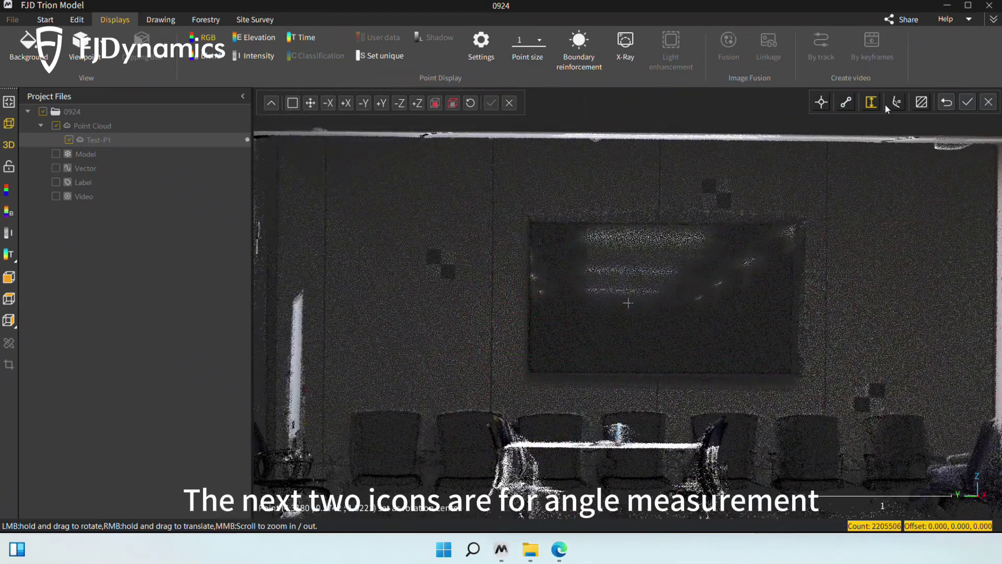
Step: Measure the angle at the wall screen's lower-left corner, between its vertical and bottom edges
click(532, 224)
click(531, 374)
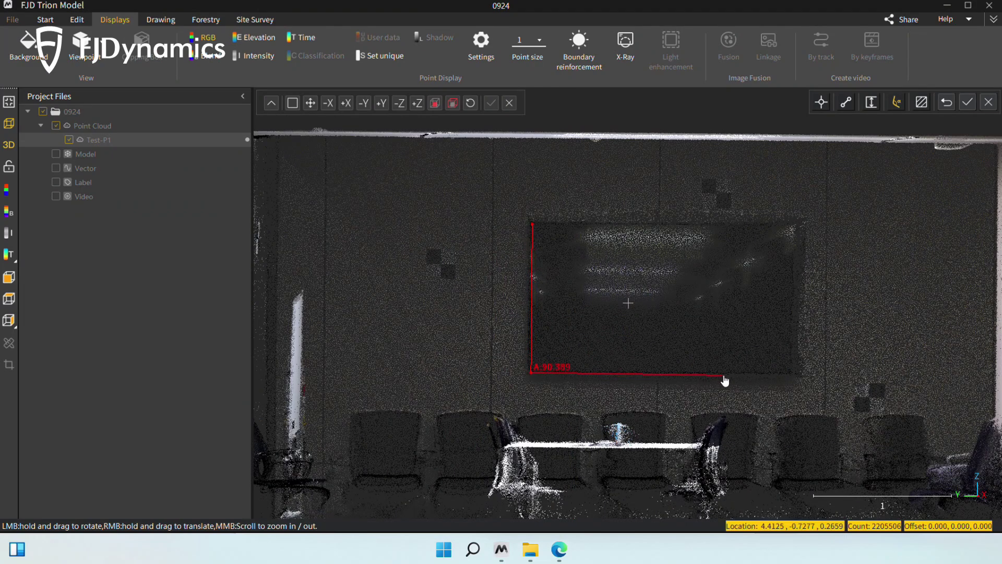
click(723, 374)
drag(778, 401, 678, 411)
Step: Measure the area of the wall screen through its four corners, save it as a label and quit measuring
click(920, 103)
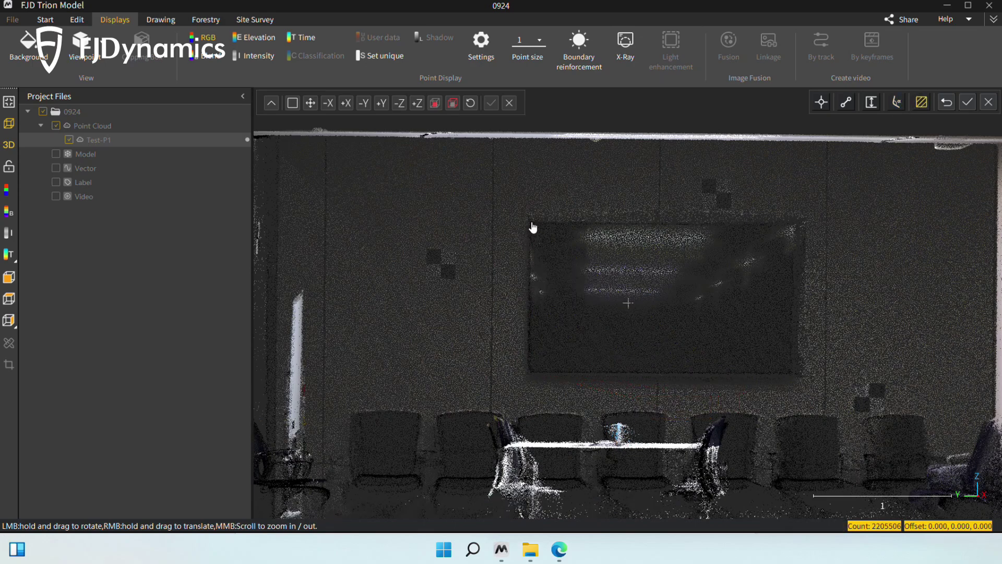
click(531, 225)
click(530, 374)
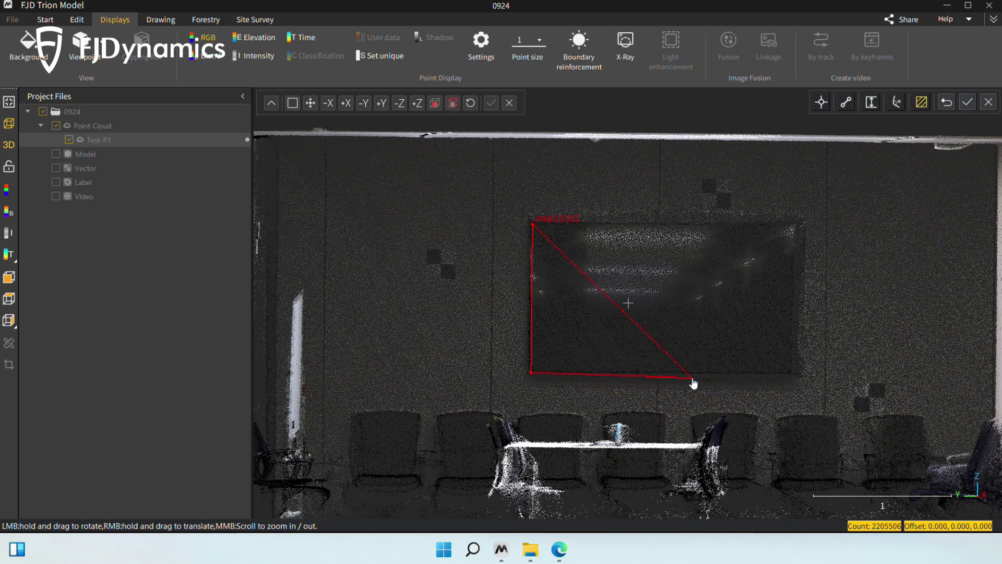
double_click(793, 228)
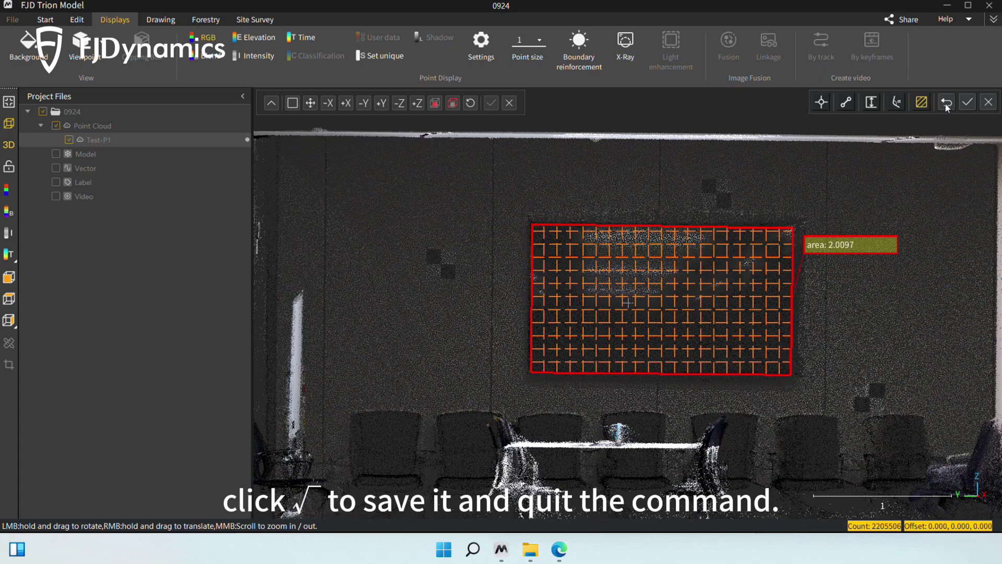
click(966, 104)
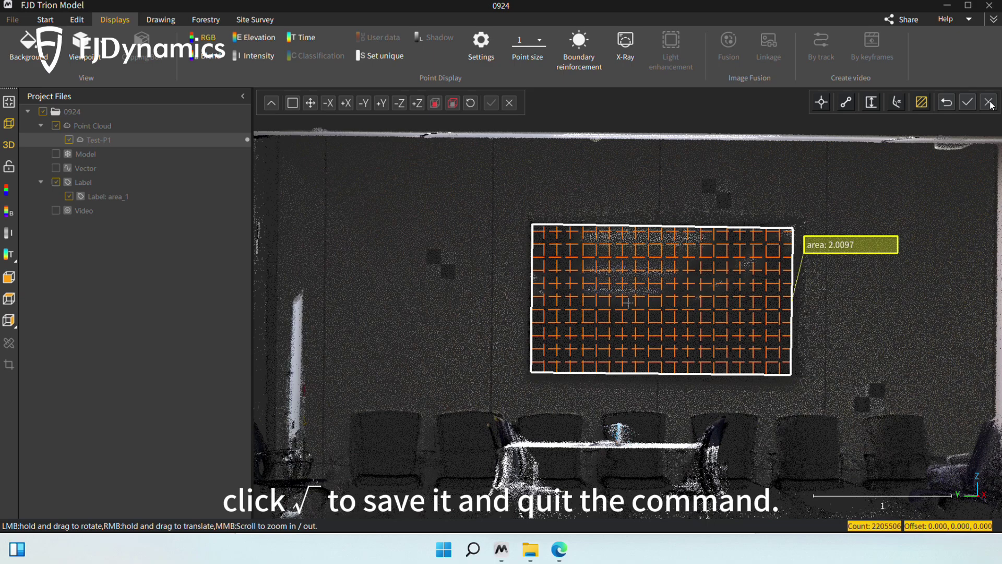
click(989, 104)
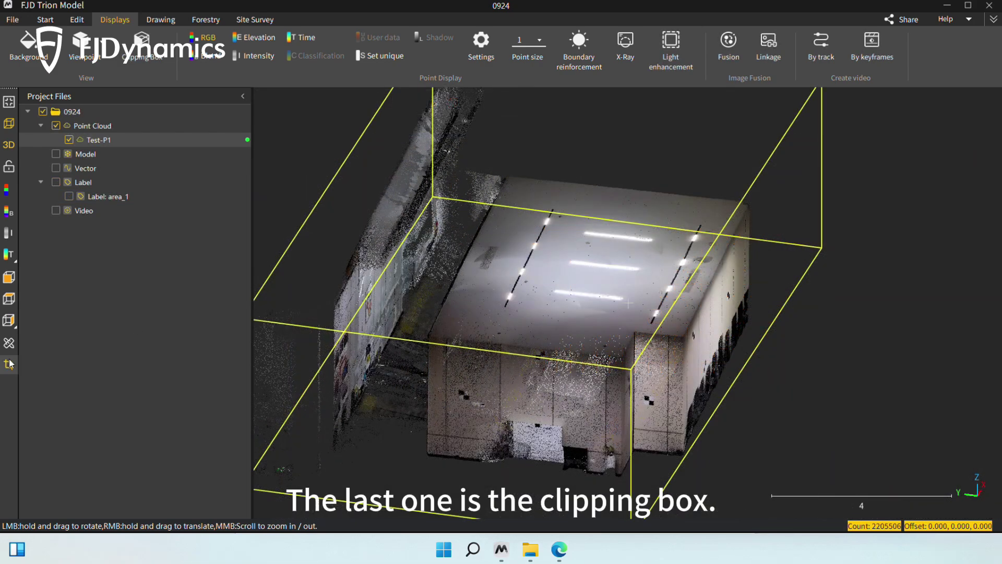
Step: Start clipping the point cloud with a polygon selection, viewing the meeting room from above
click(9, 364)
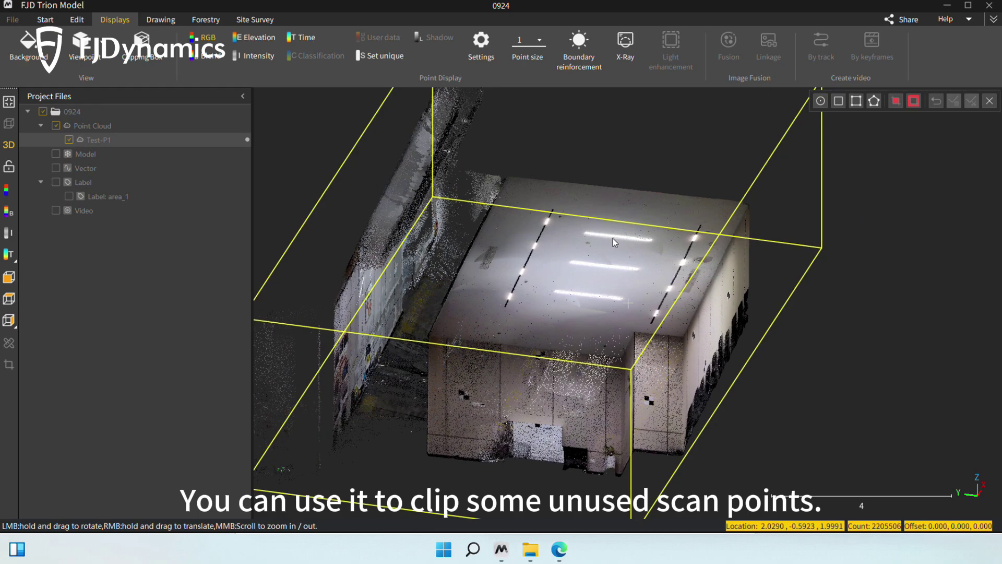
drag(597, 246, 337, 459)
right_drag(567, 279, 612, 321)
drag(598, 313, 553, 405)
click(875, 106)
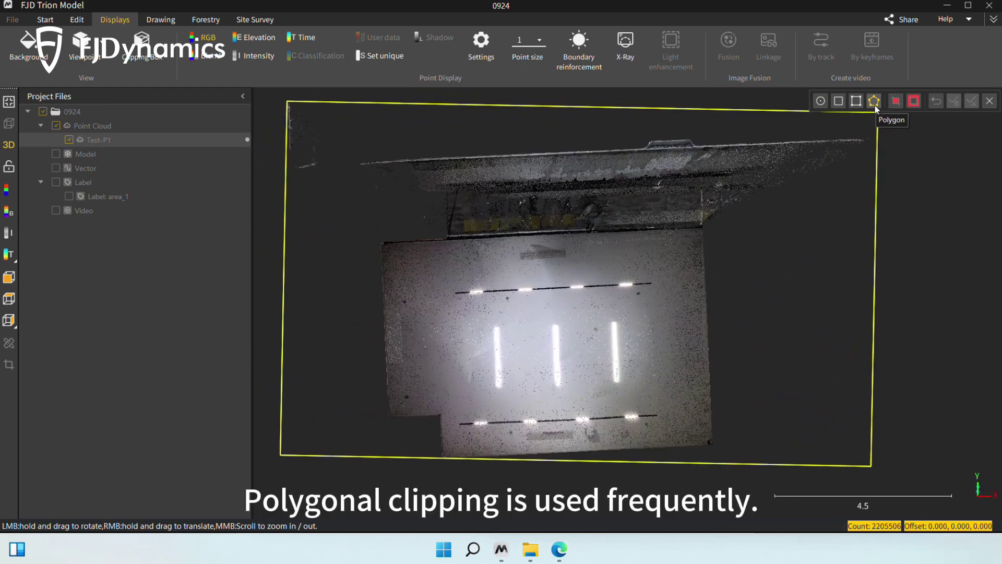
click(874, 102)
Step: Outline the meeting room with a polygon and apply Segment In to keep only the points inside it
scroll(473, 261, up, 6)
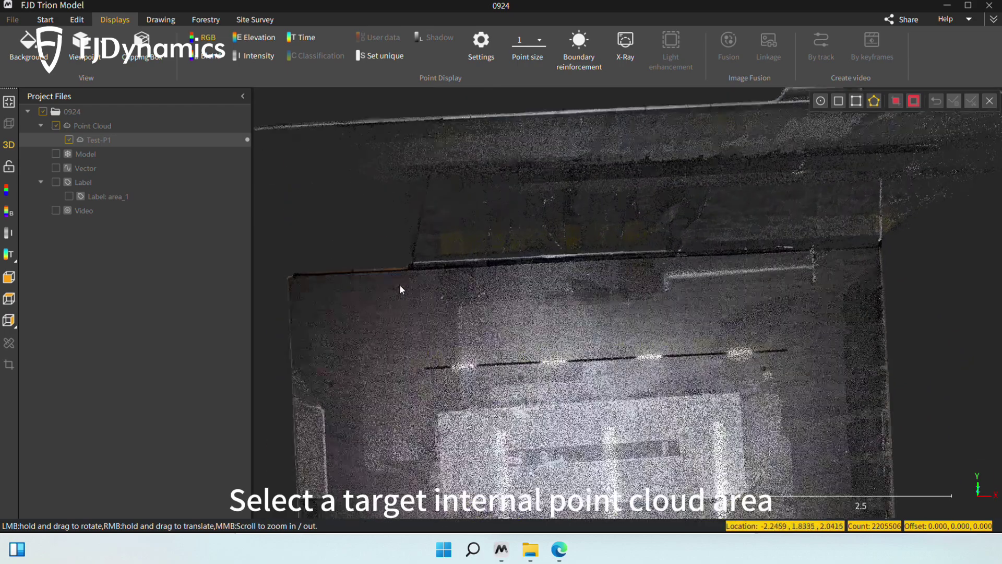
click(280, 271)
click(891, 243)
scroll(892, 365, down, 7)
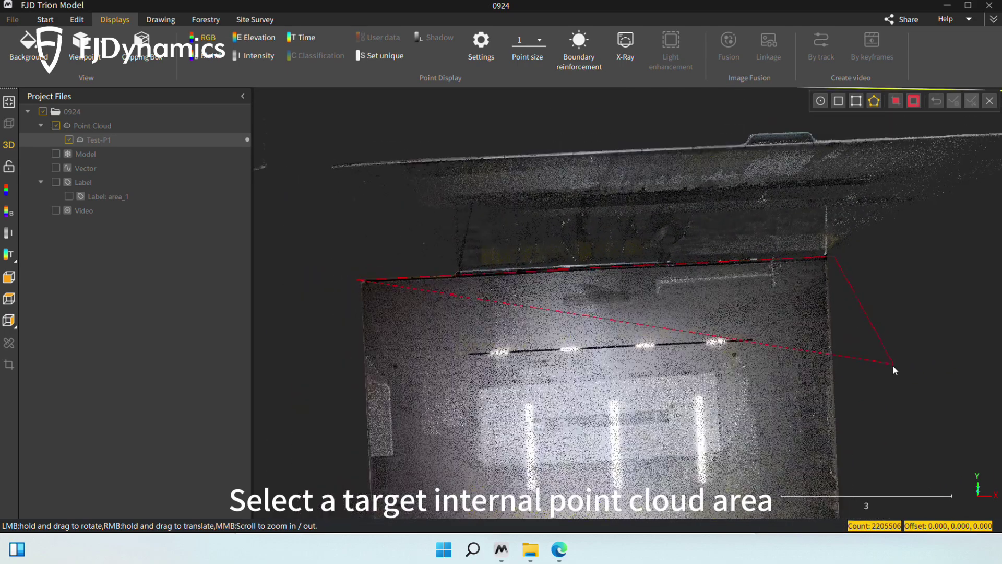
click(777, 494)
click(447, 503)
right_click(447, 503)
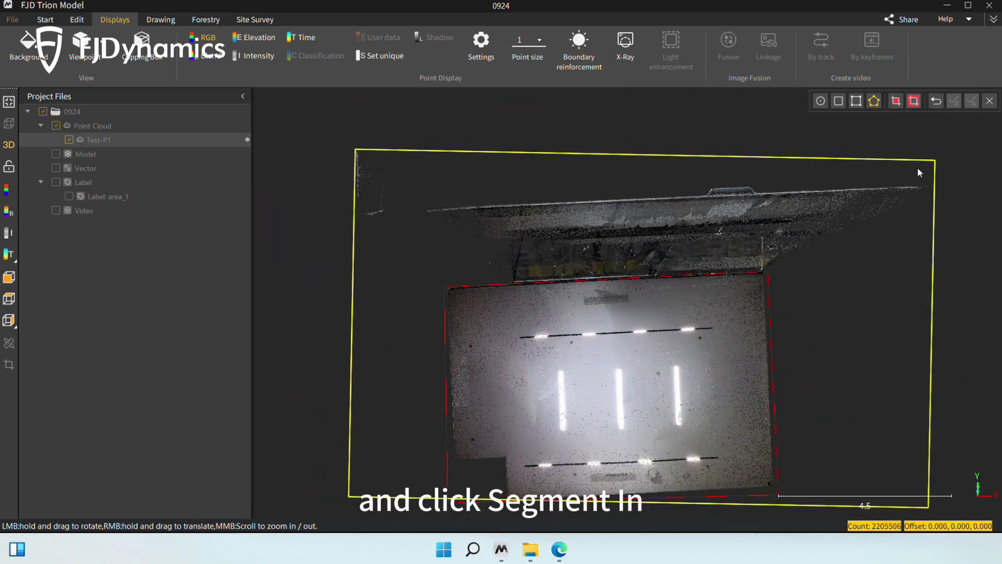
click(896, 103)
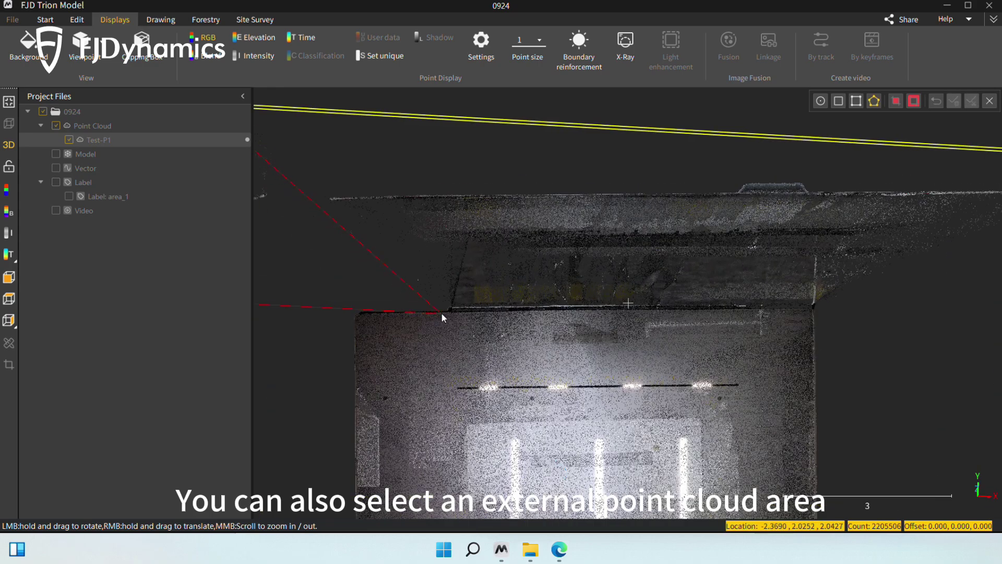
Step: Outline the scan points beyond the meeting room's upper wall with a polygon, segment them out and confirm their deletion
click(444, 312)
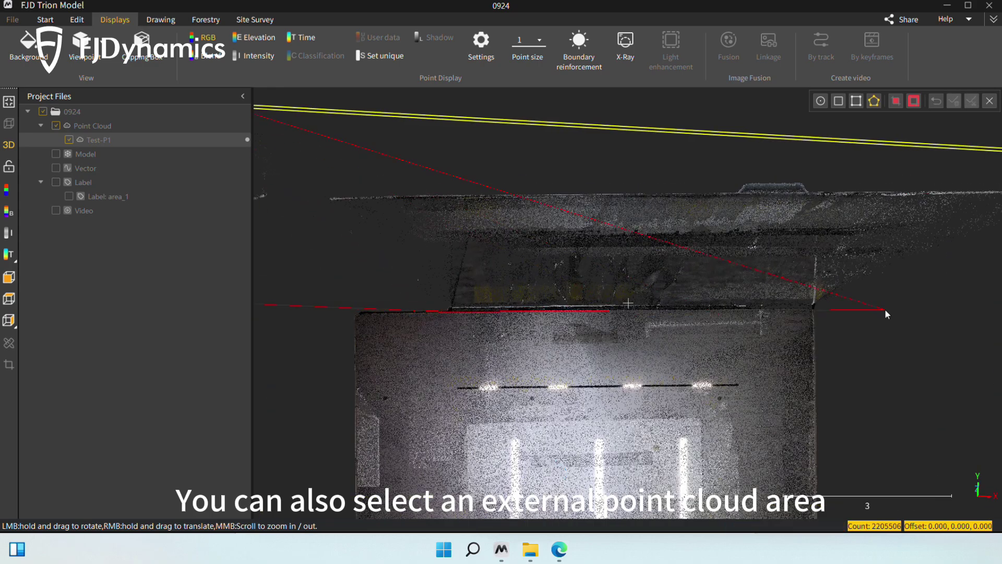
click(883, 309)
scroll(951, 252, down, 3)
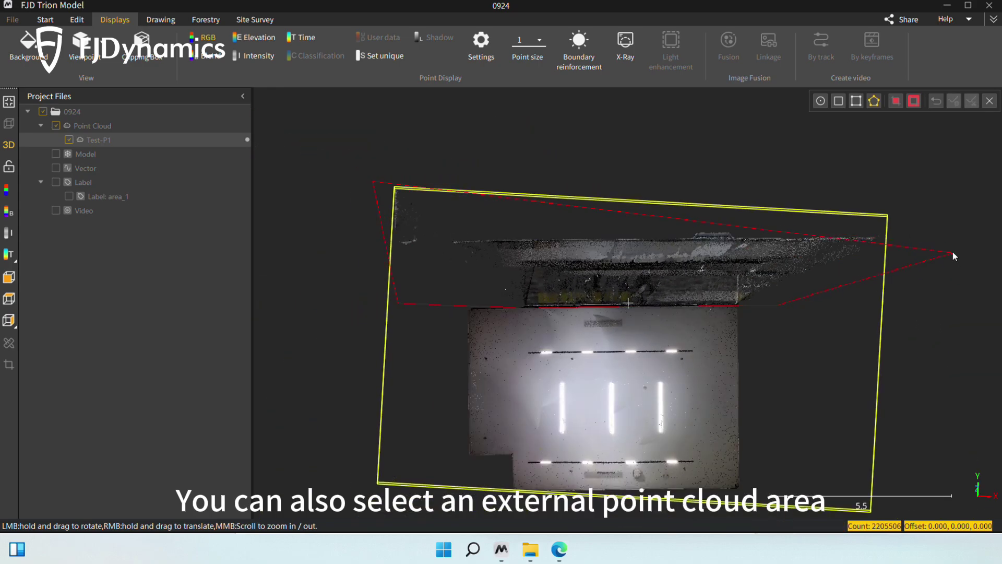
click(912, 101)
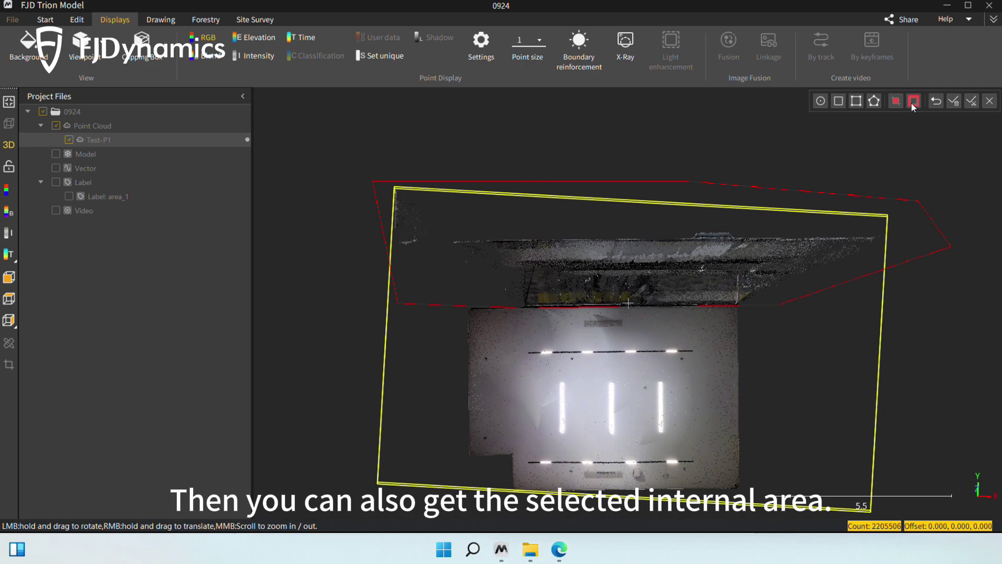
drag(680, 304, 617, 345)
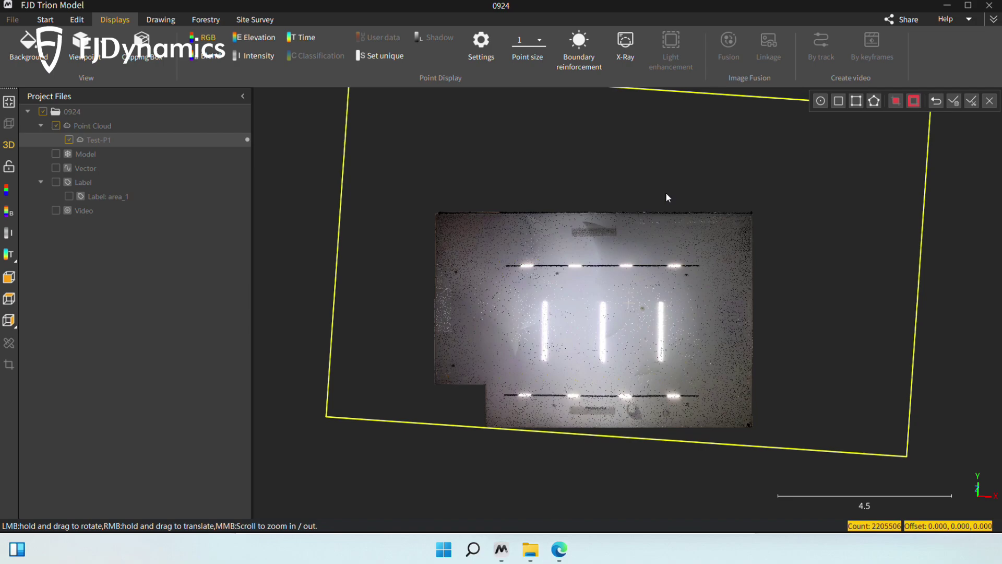
click(952, 102)
scroll(692, 237, up, 5)
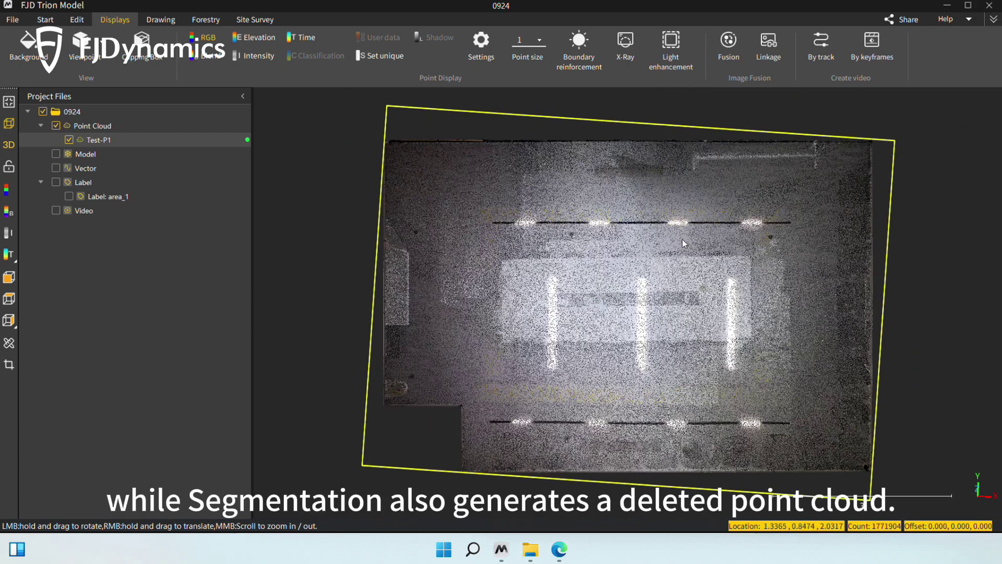
right_drag(681, 239, 659, 249)
scroll(659, 249, down, 3)
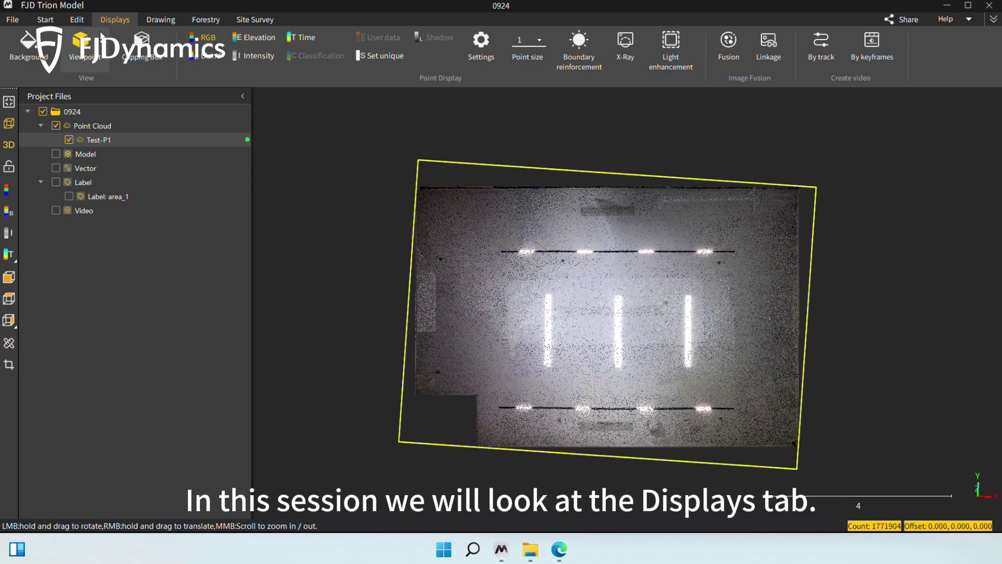
Step: Change the view's background color to black
click(25, 56)
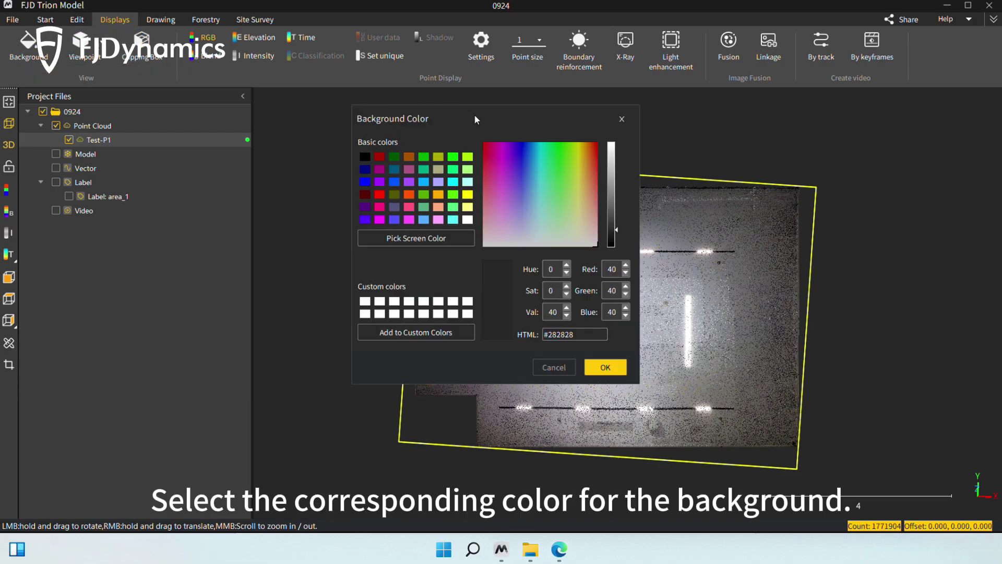
drag(474, 114, 288, 146)
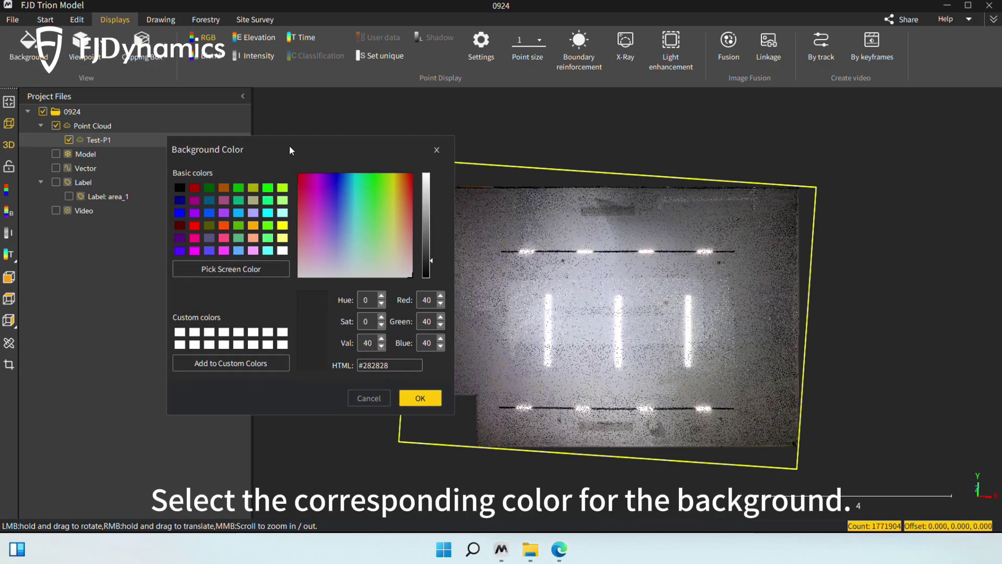
click(423, 204)
click(179, 189)
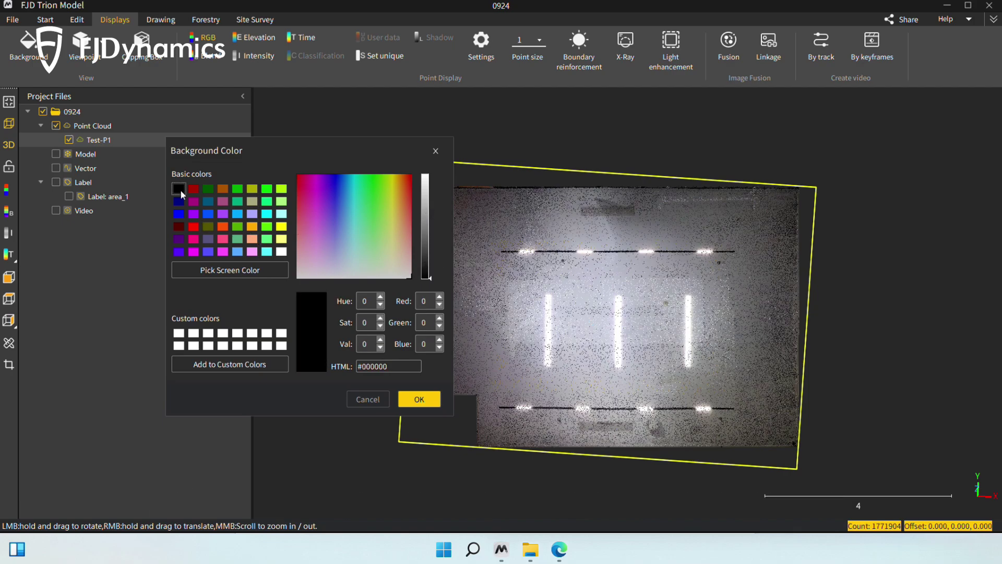
click(431, 398)
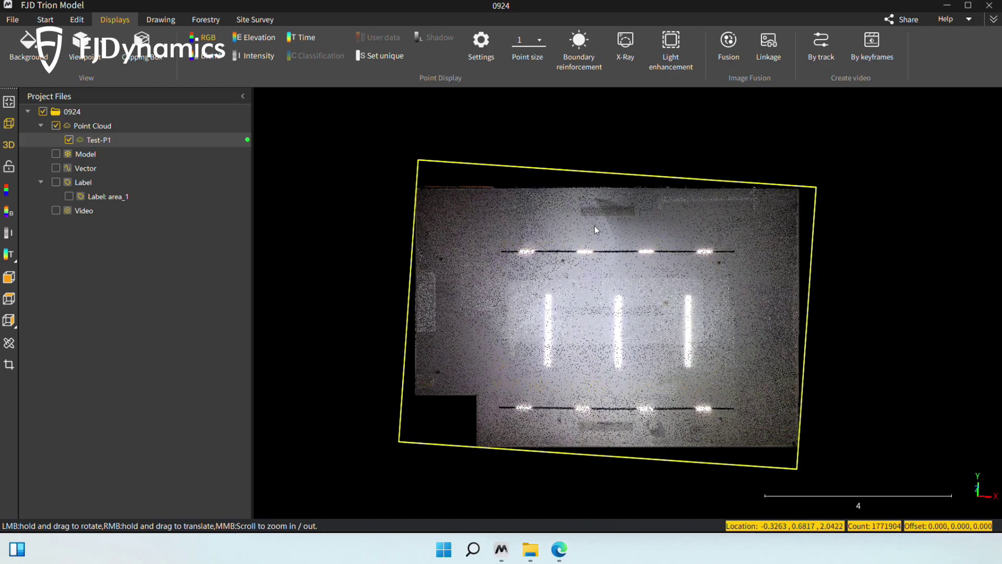
Step: Switch the viewpoint to Left Side View and orbit the meeting room to see it from an angle
scroll(594, 235, down, 2)
drag(591, 297, 590, 266)
drag(556, 259, 569, 303)
click(99, 56)
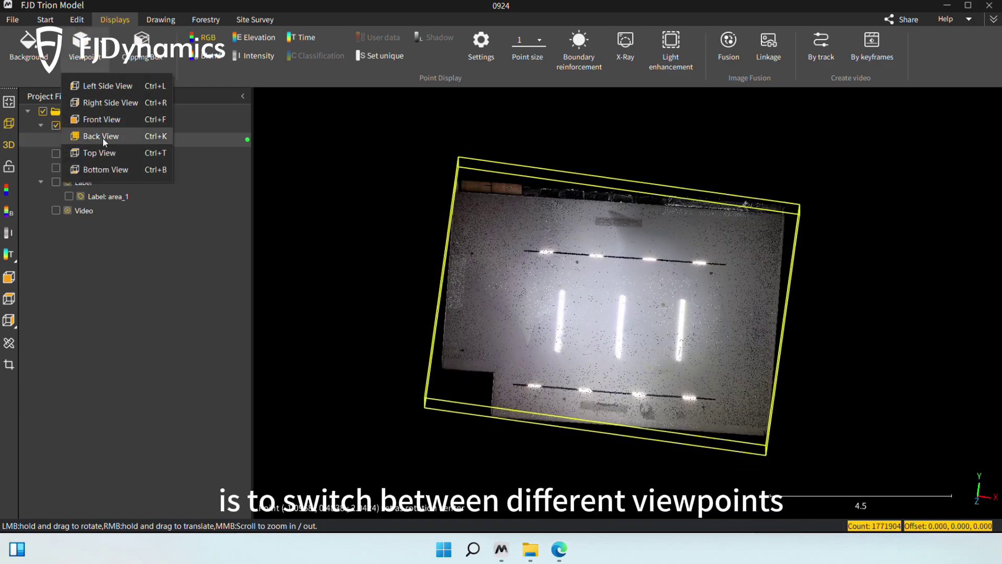
click(99, 85)
drag(513, 284, 616, 295)
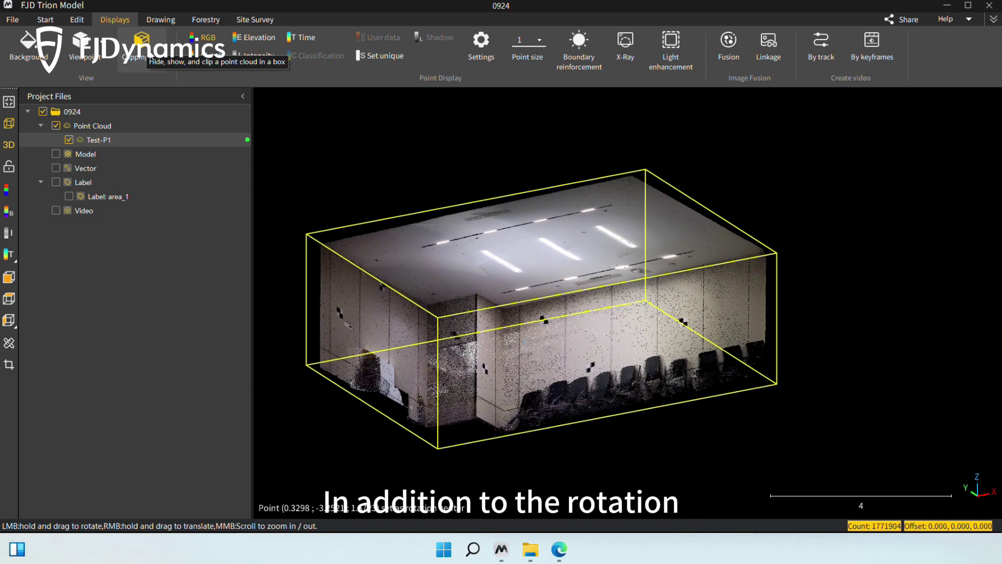
Step: Cut the ceiling off the meeting room with a clipping box, keep the points inside it and save the result
click(141, 47)
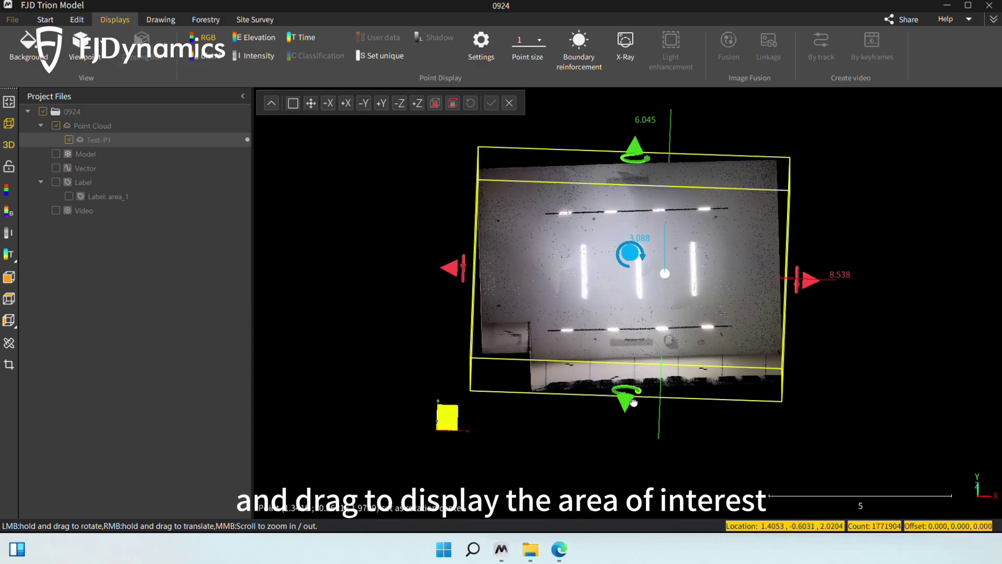
drag(634, 402, 410, 137)
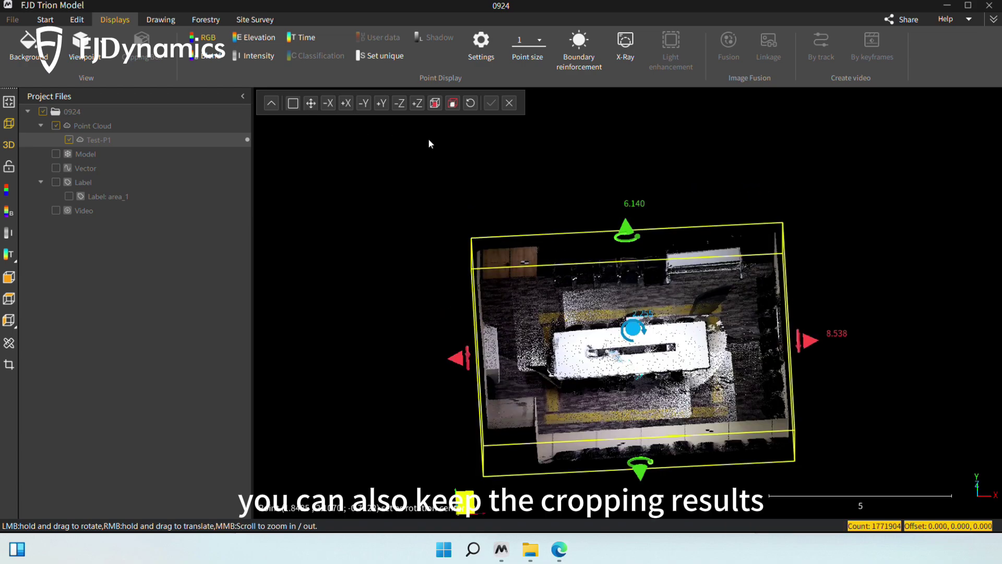
click(434, 103)
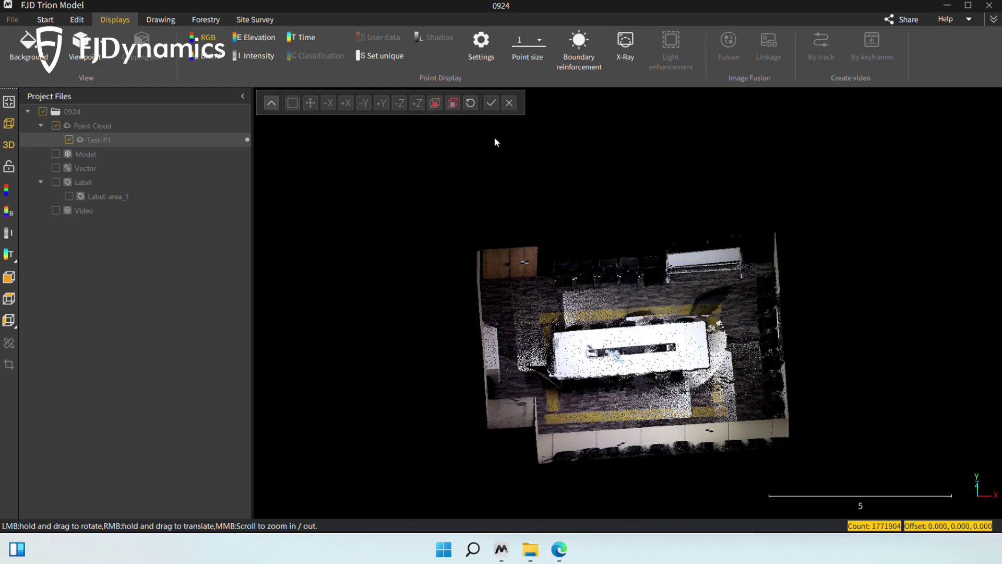
drag(494, 137, 459, 271)
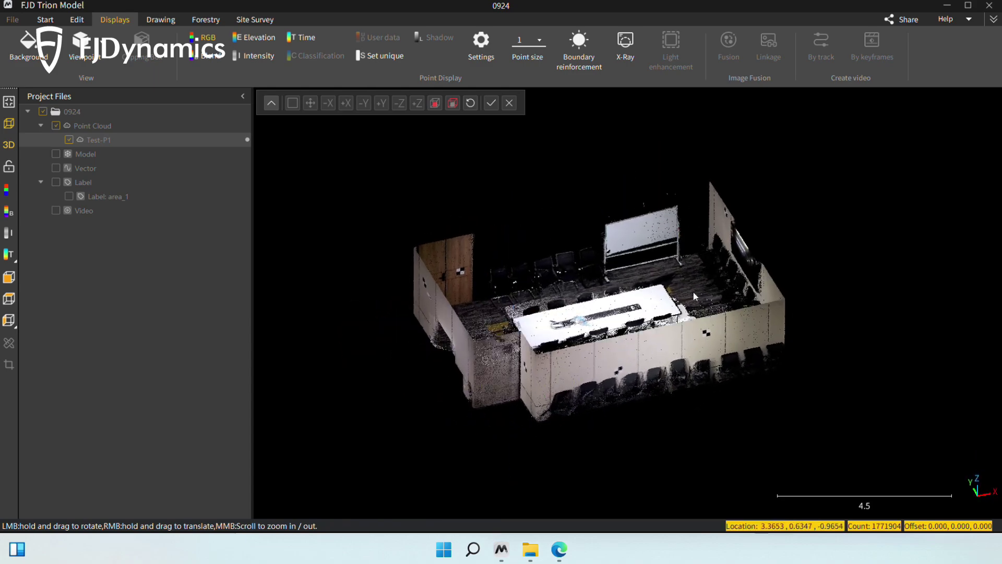
click(493, 108)
Step: Look at the color options for displaying the clipped point cloud in a single color, without applying one
drag(517, 273, 402, 65)
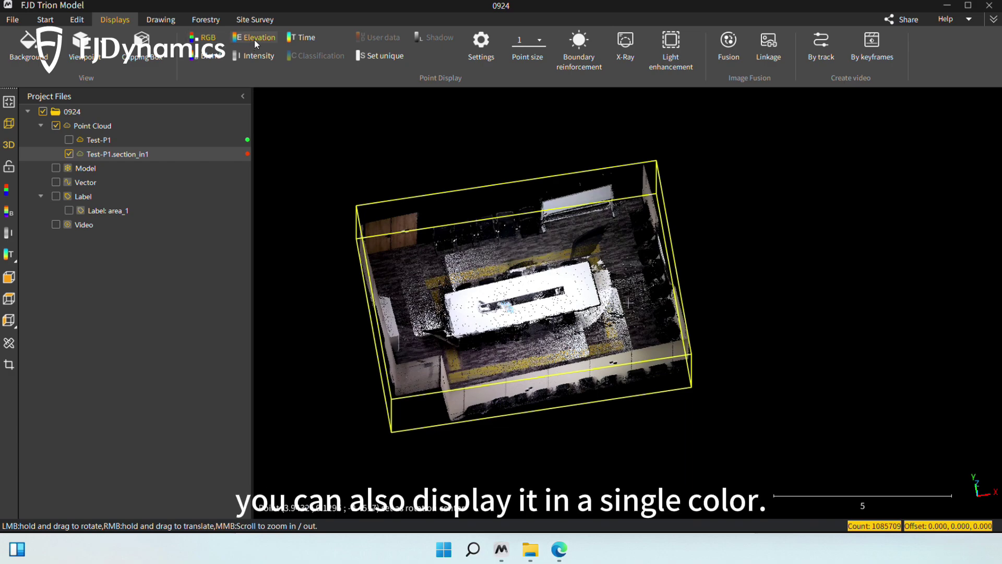
click(380, 58)
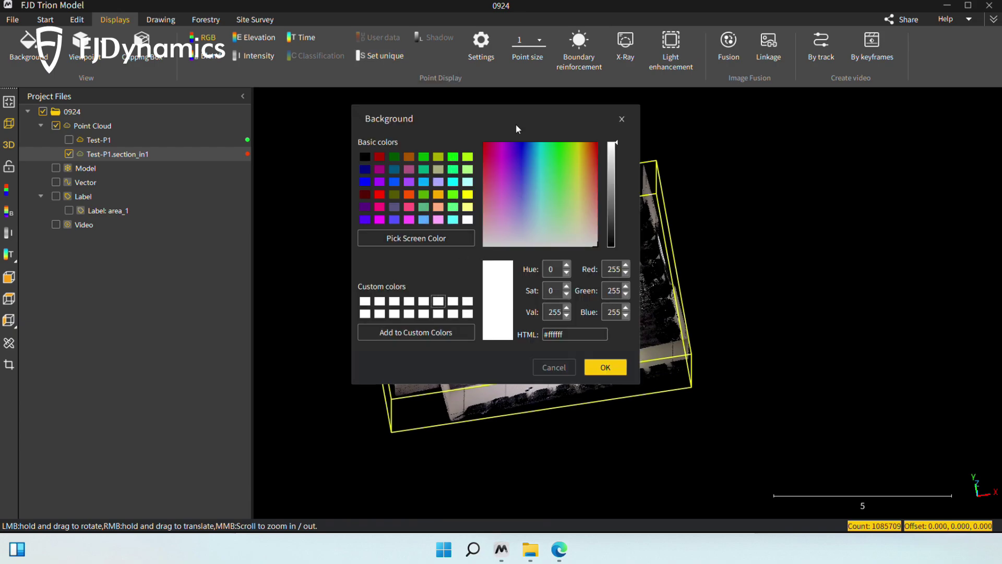
click(621, 119)
Step: Try turning off the hiding of points with missing color assignment in the RGB display, and turn it back on
scroll(518, 195, down, 3)
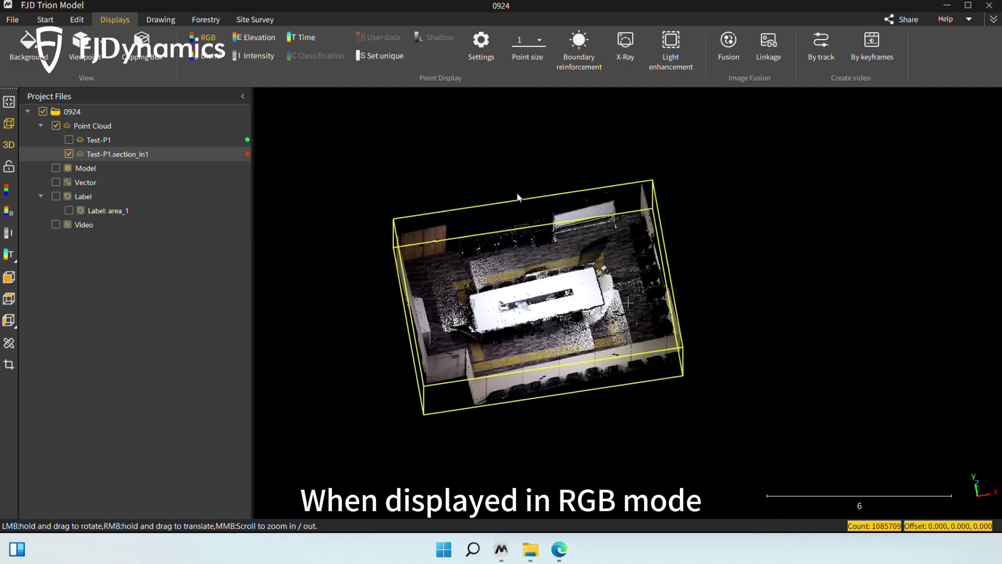
drag(517, 197, 503, 221)
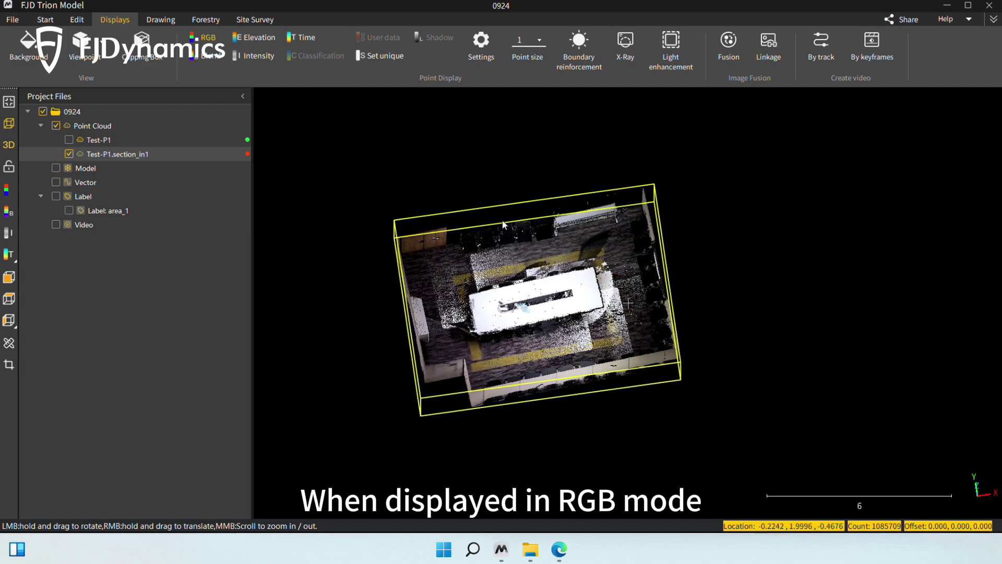
click(476, 49)
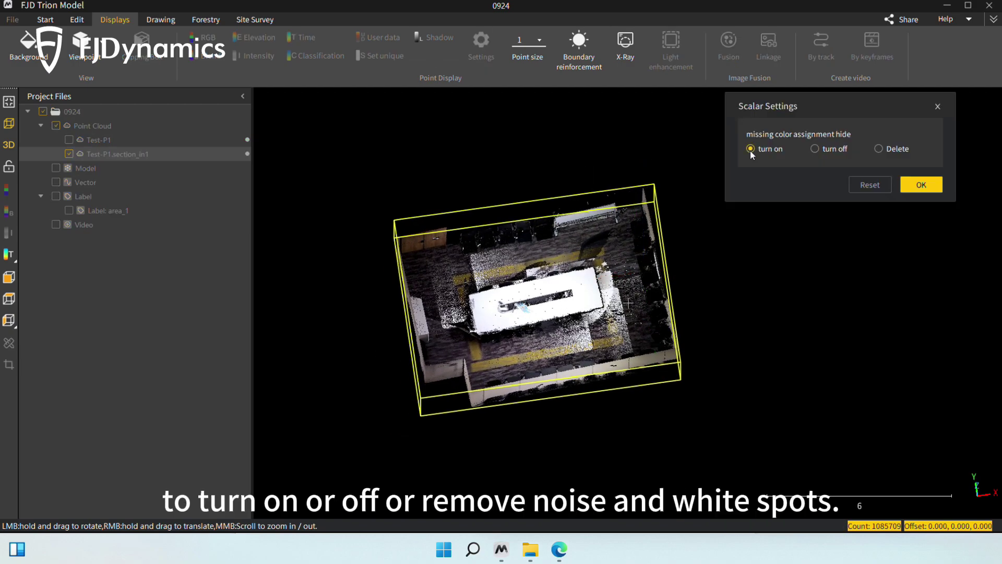
click(815, 148)
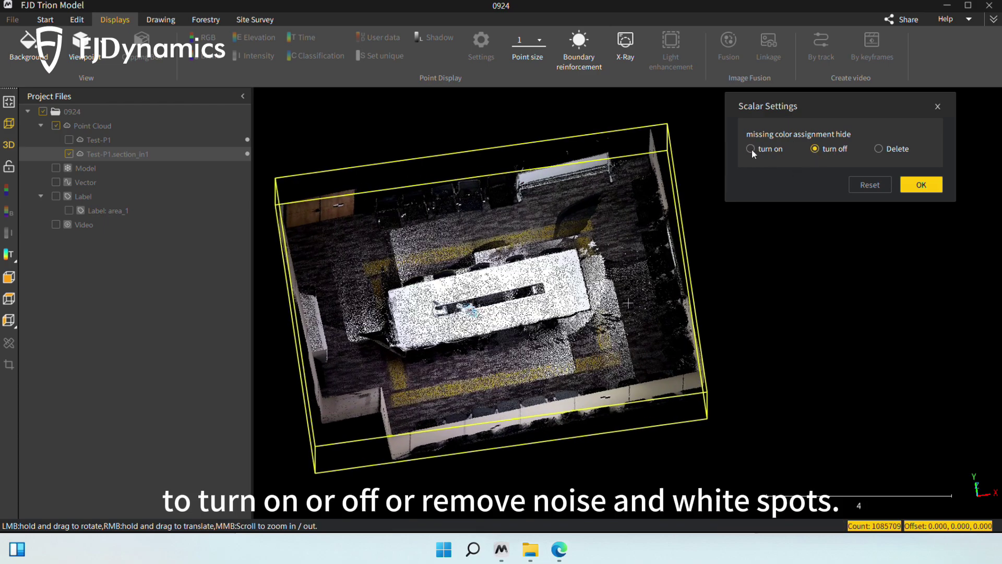
click(751, 149)
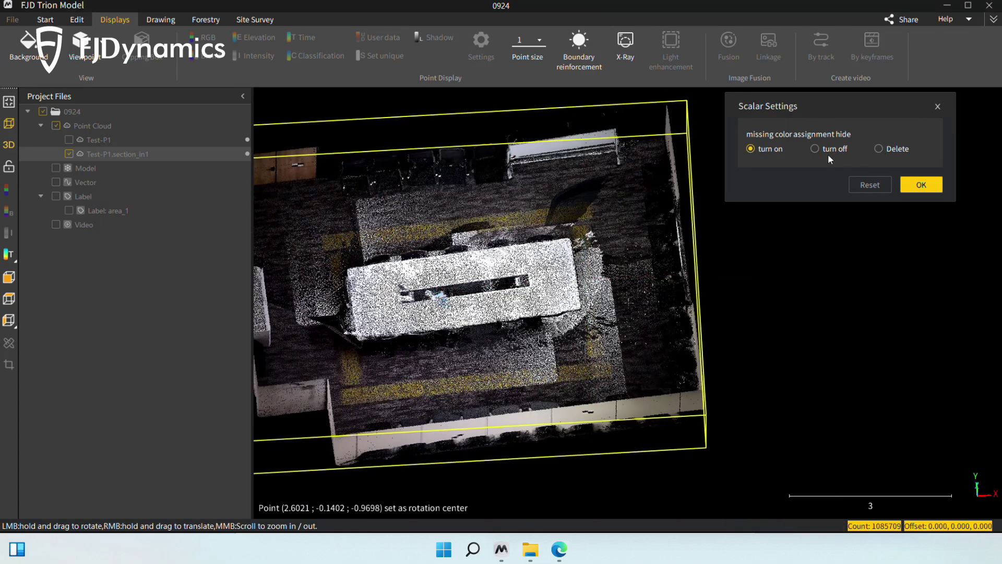
click(938, 107)
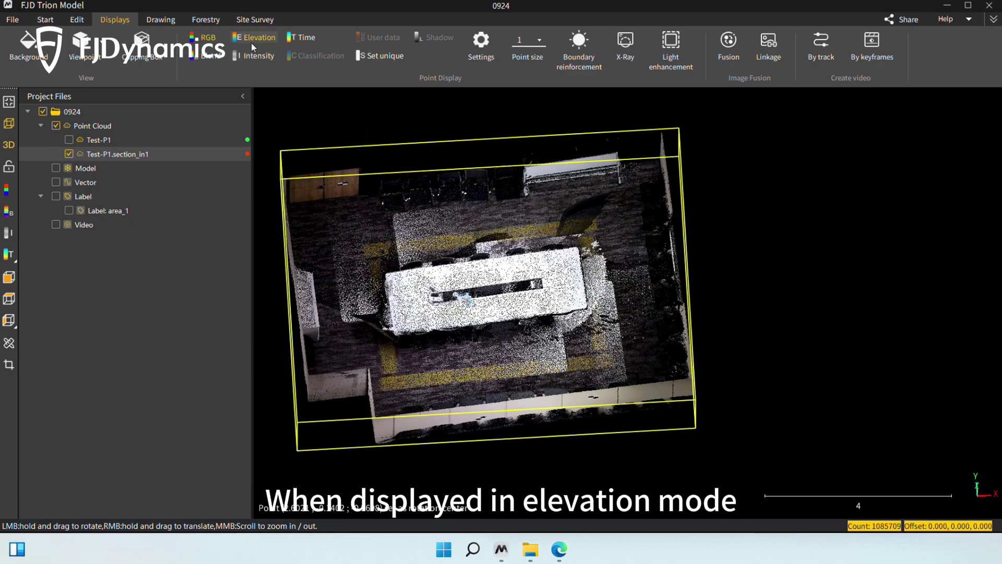
Step: Display the clipped cloud by elevation and try color scales such as Blue>White>Red, Brown>Yellow and Dip direction (repeat) [0-360]
click(252, 40)
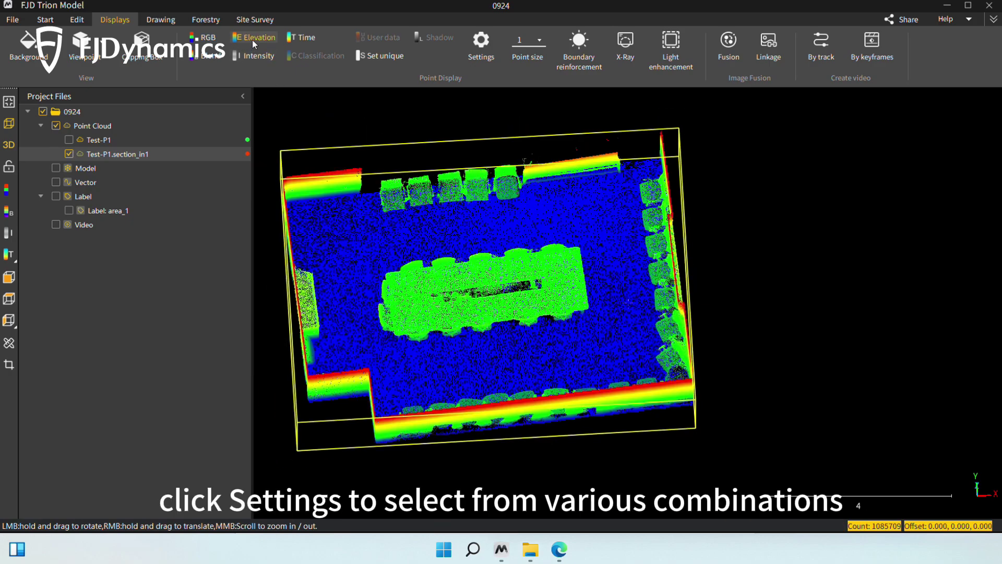
click(486, 55)
click(787, 174)
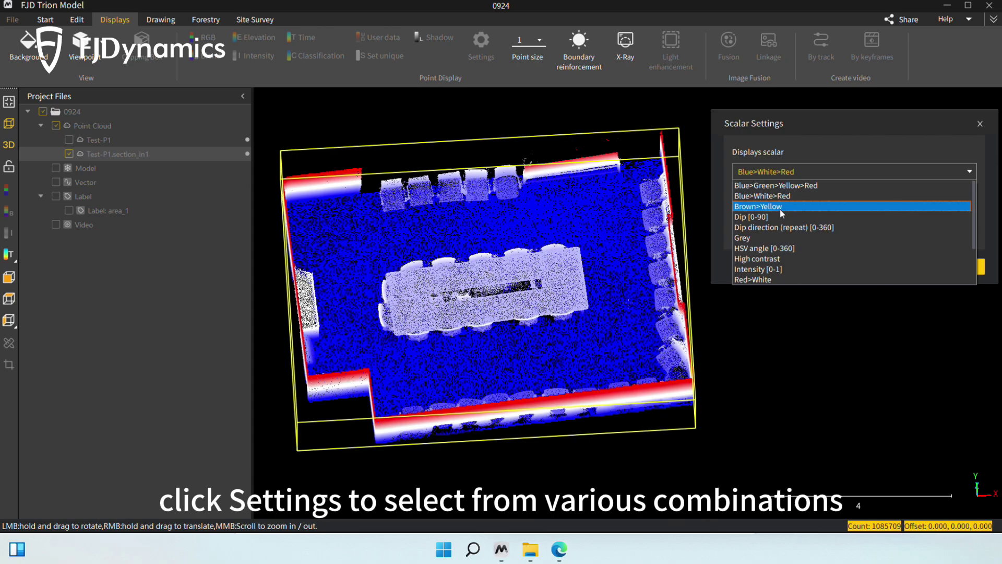
click(780, 208)
click(783, 172)
click(783, 227)
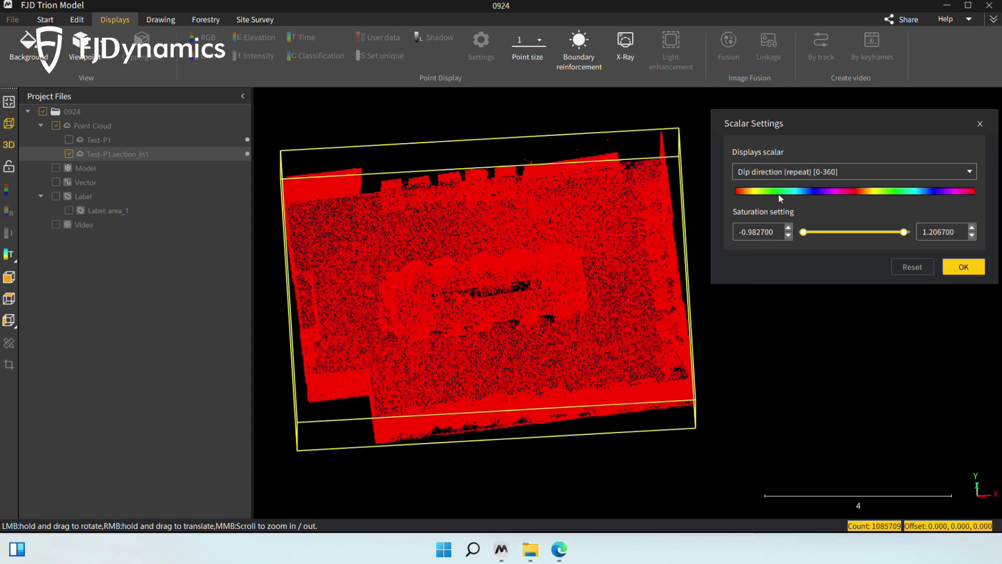
click(780, 173)
click(776, 239)
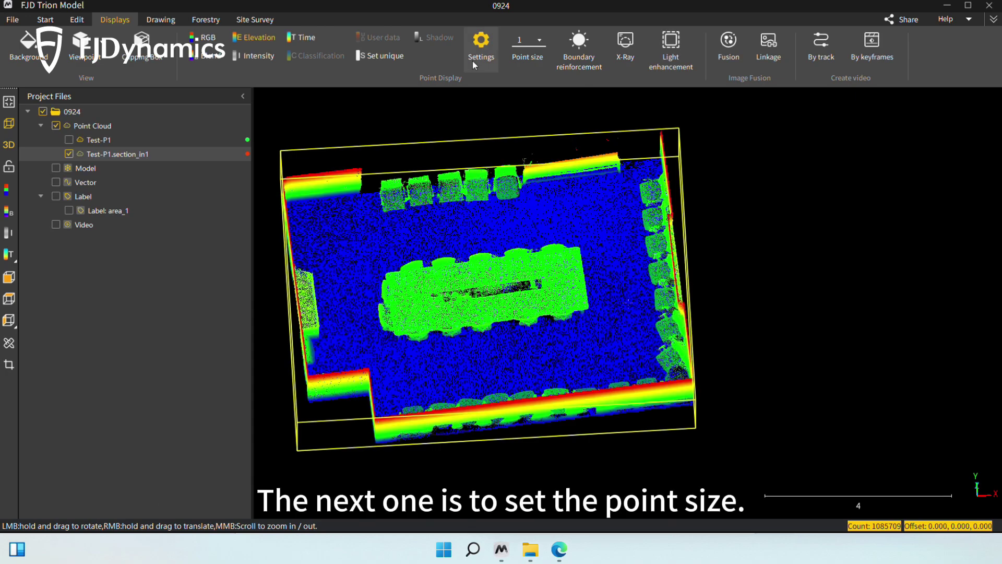
Step: Try point size 2 on the clipped cloud and set it back to 1
click(517, 42)
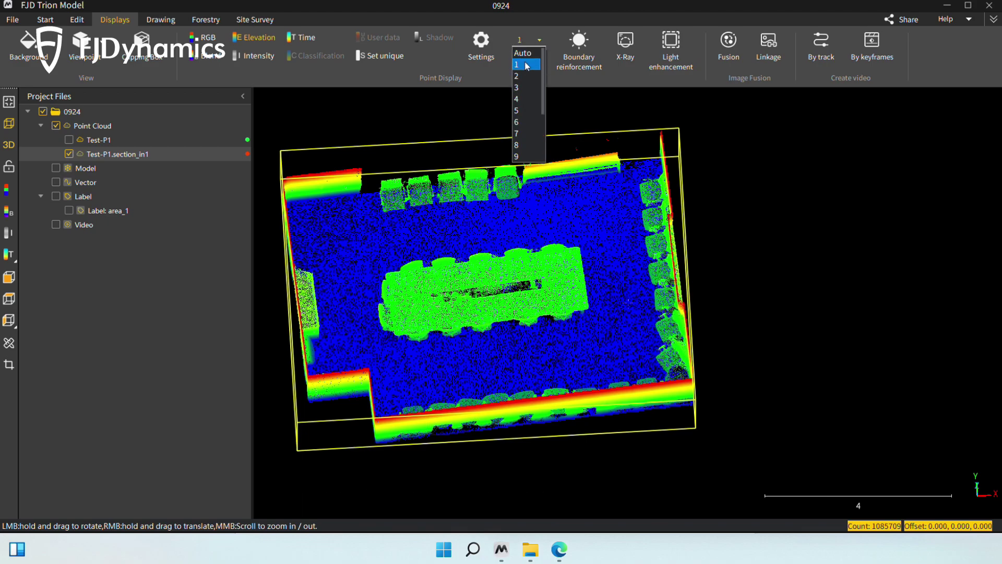
click(525, 76)
click(527, 40)
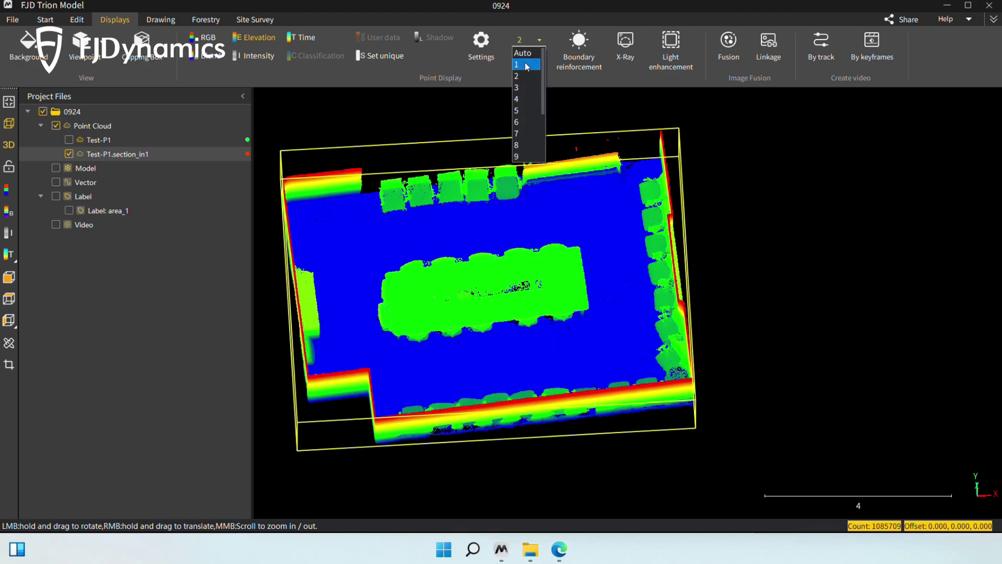
click(533, 99)
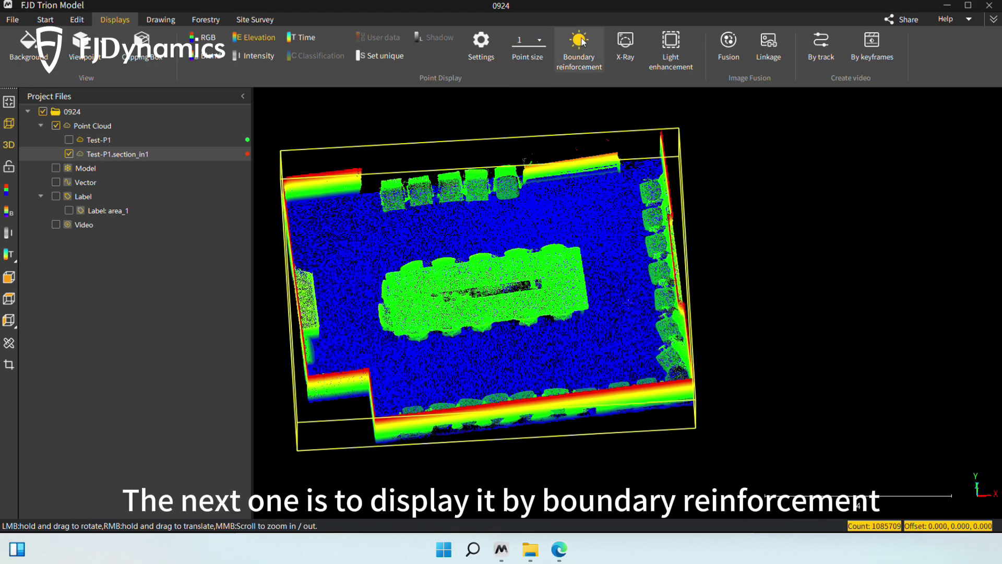
Step: Try the boundary reinforcement and X-Ray displays on the clipped cloud, turning each one off again
click(580, 42)
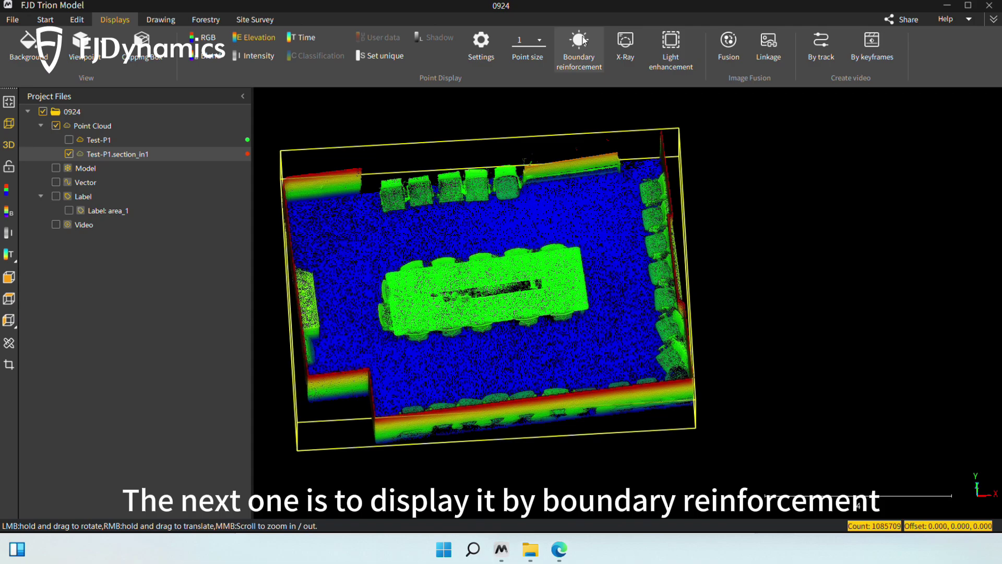
mouse_move(582, 174)
mouse_down()
mouse_move(564, 235)
mouse_move(565, 210)
mouse_up()
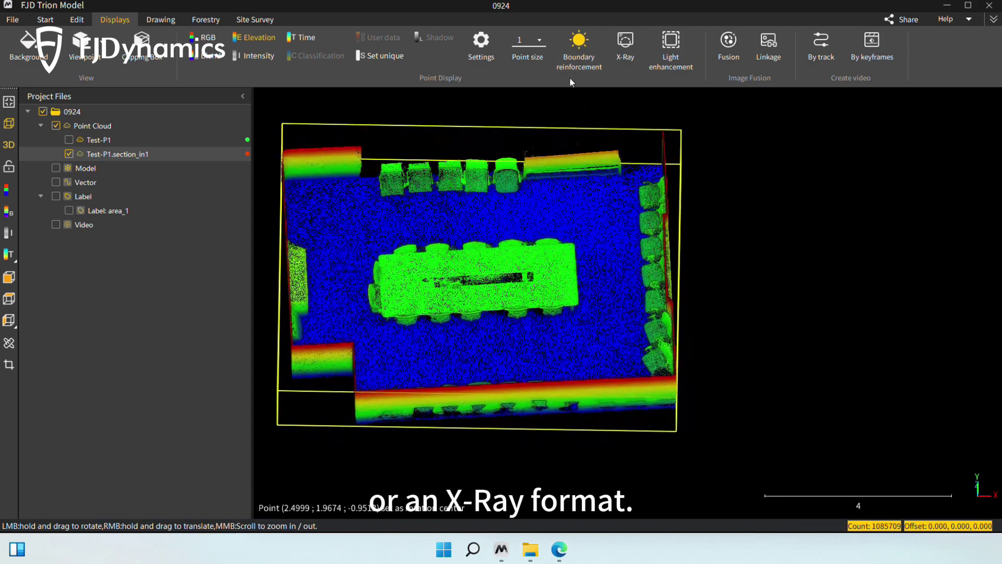
click(576, 51)
click(626, 51)
mouse_move(524, 252)
mouse_down()
mouse_move(584, 155)
mouse_move(535, 257)
mouse_up()
click(623, 44)
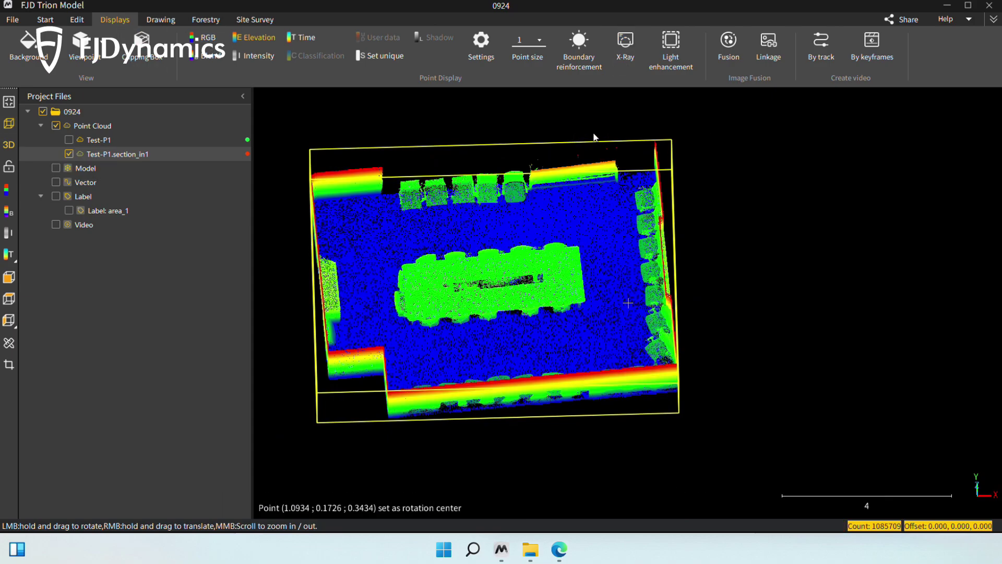
Step: Examine the point location, point count and offset read-outs for the clipped meeting room cloud
scroll(540, 176, up, 4)
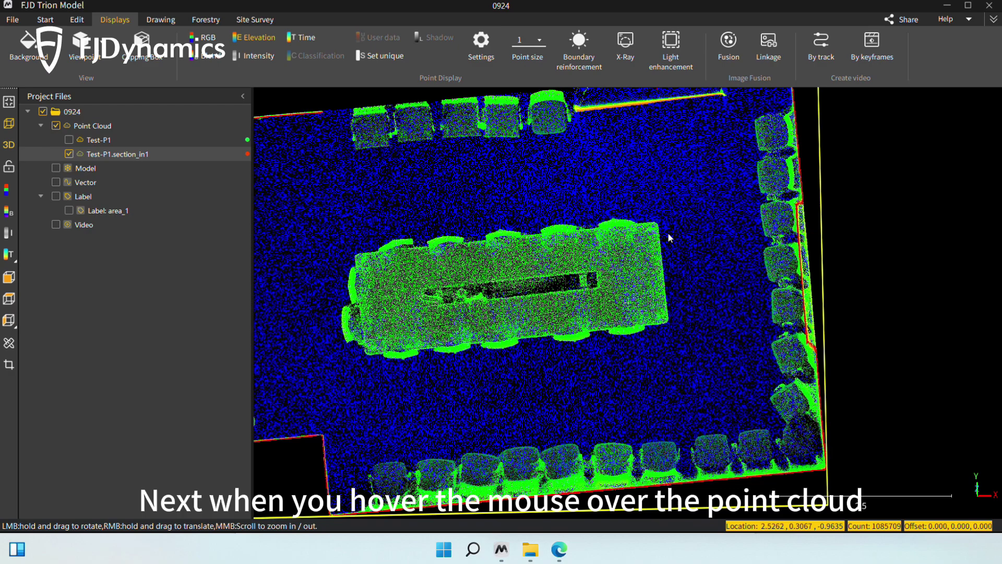
right_drag(687, 230, 757, 267)
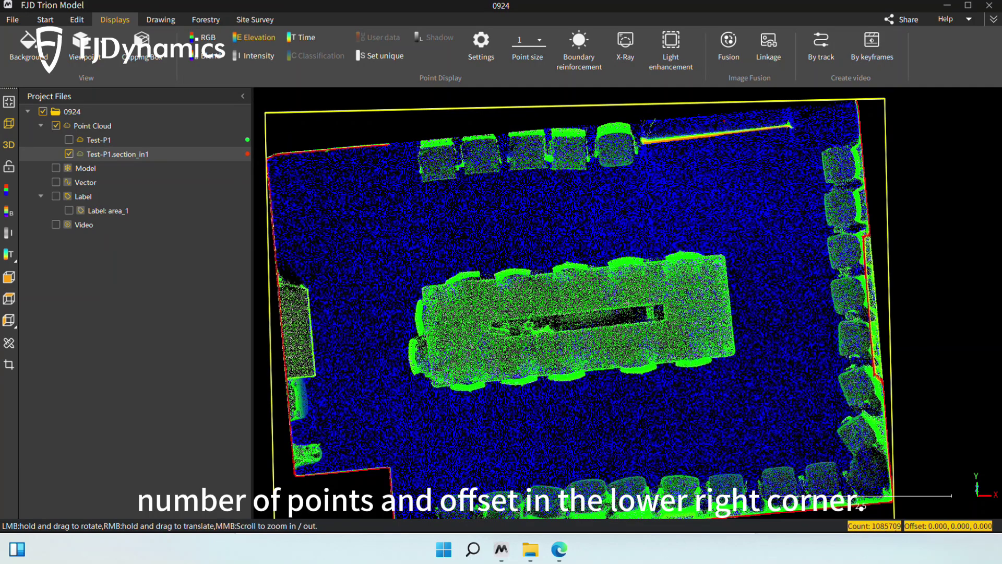
drag(740, 364, 698, 342)
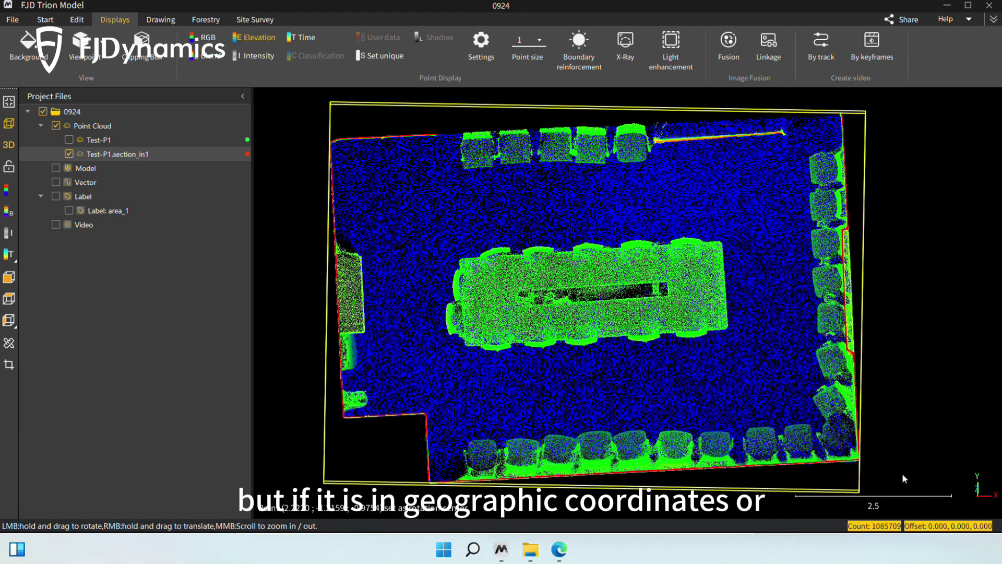
scroll(729, 247, up, 5)
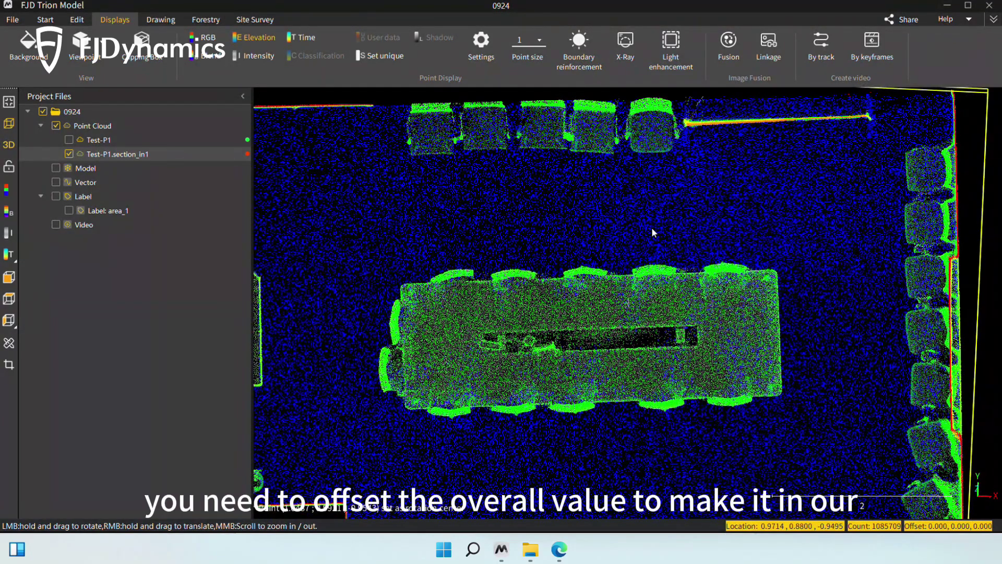
scroll(600, 227, down, 2)
right_drag(573, 230, 688, 230)
scroll(751, 274, down, 3)
right_drag(756, 286, 668, 290)
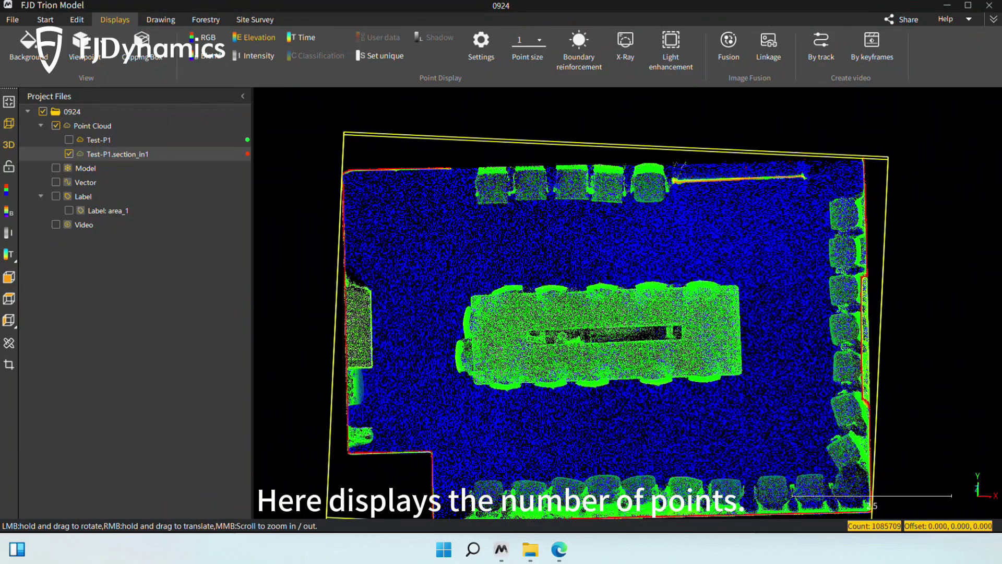
scroll(635, 260, down, 2)
scroll(635, 260, down, 1)
drag(636, 260, 498, 249)
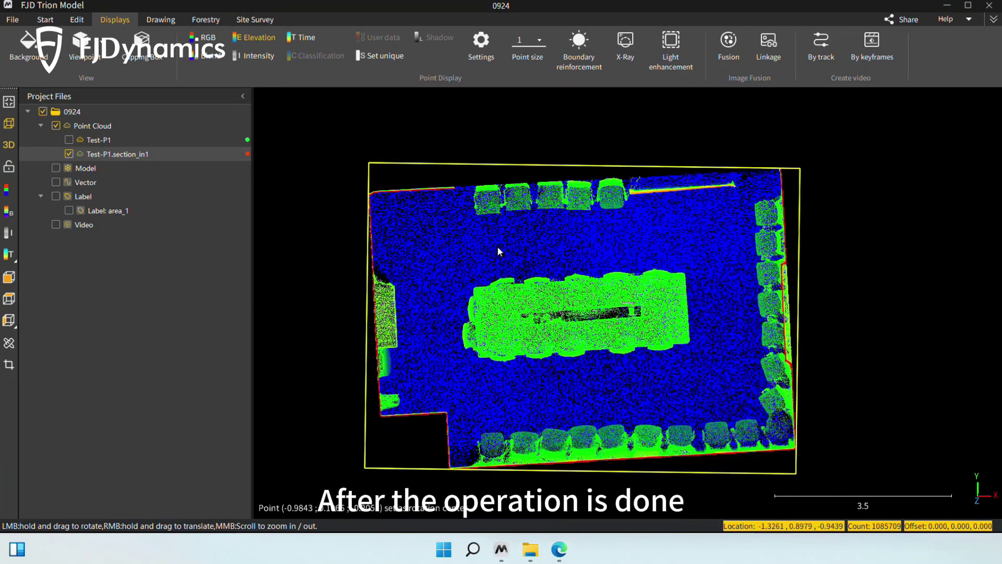
Step: Open the information of the clipped Test-P1.section_in1 cloud, read its scan time, point amount and scalar fields, and close it
right_click(124, 152)
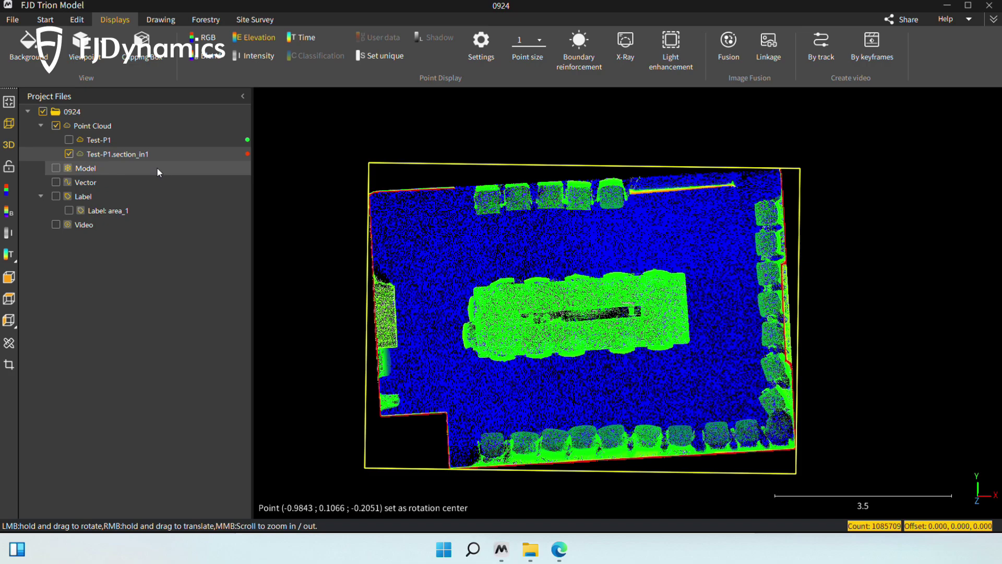
right_click(157, 156)
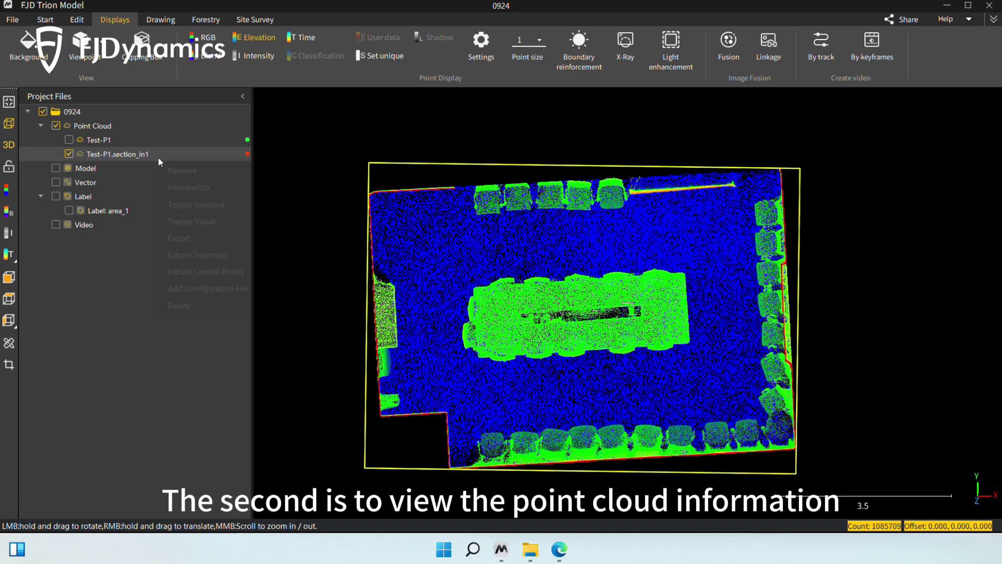
click(183, 187)
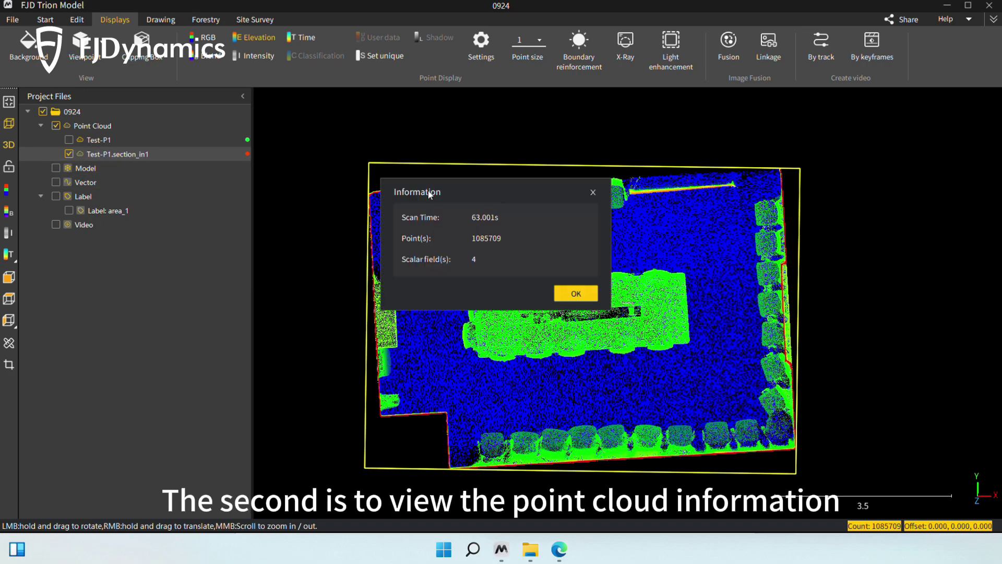
drag(455, 189, 581, 120)
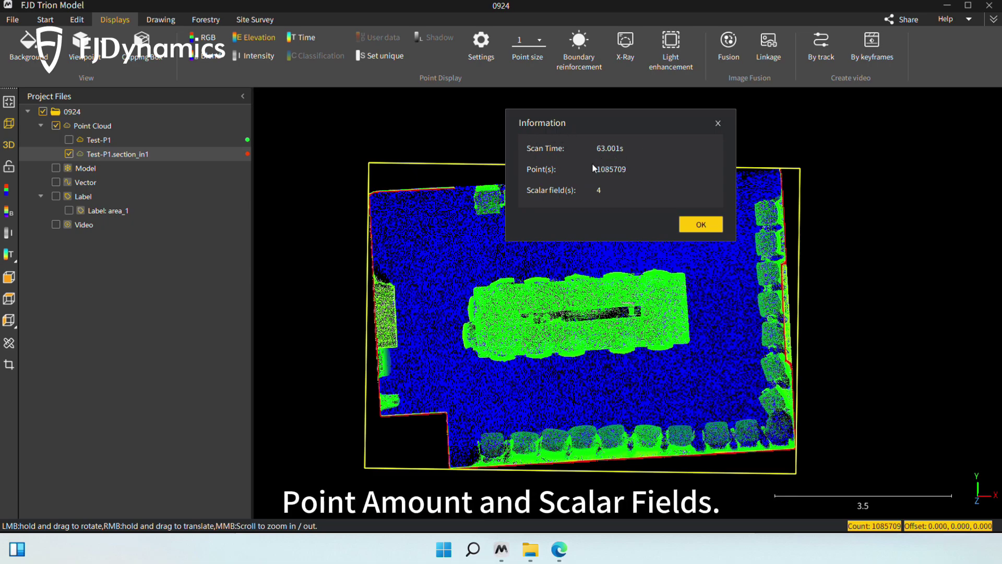
key(Return)
Step: Hide the clipped Test-P1.section_in1 cloud with Toggle Visual and show it again
right_click(141, 154)
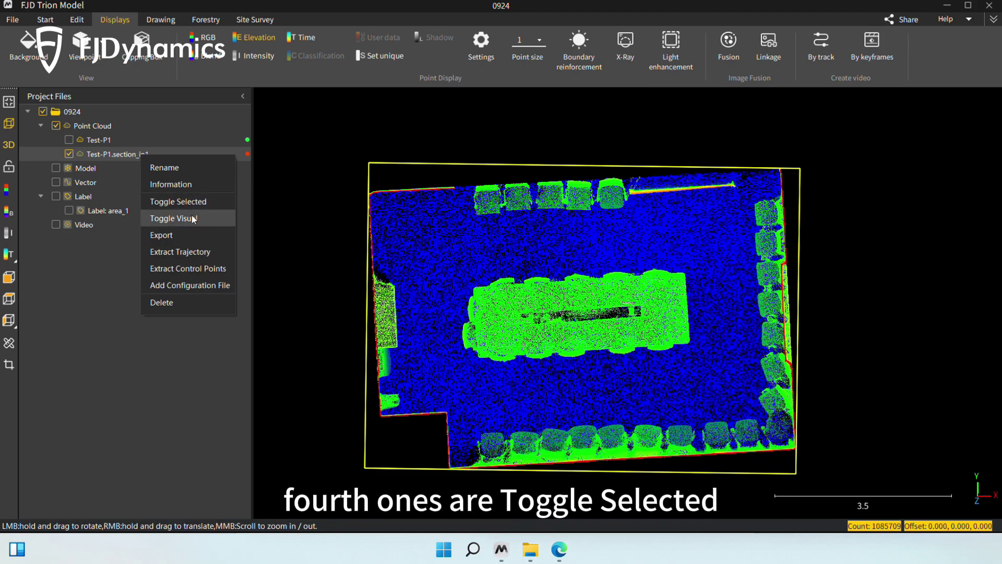
click(185, 219)
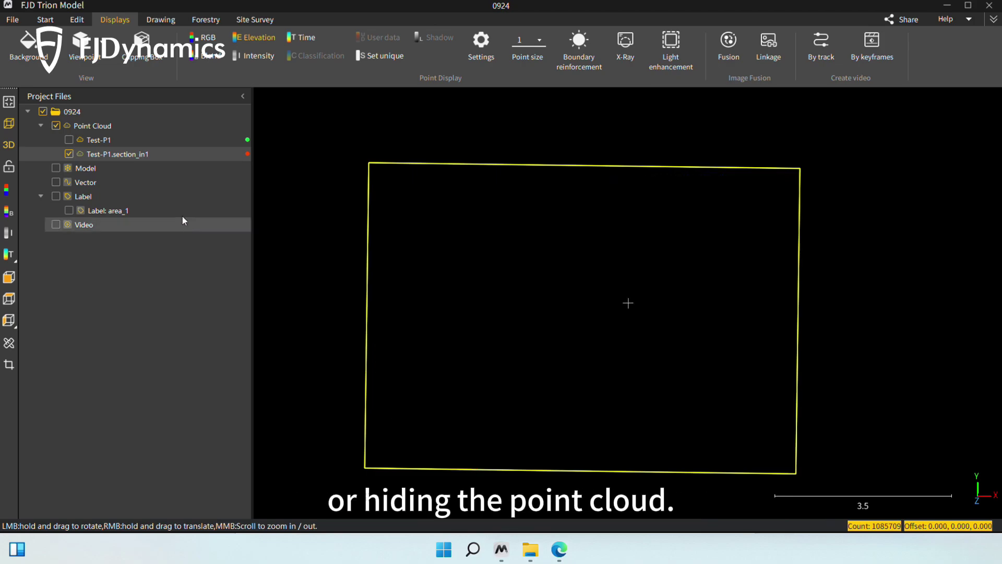
right_click(134, 153)
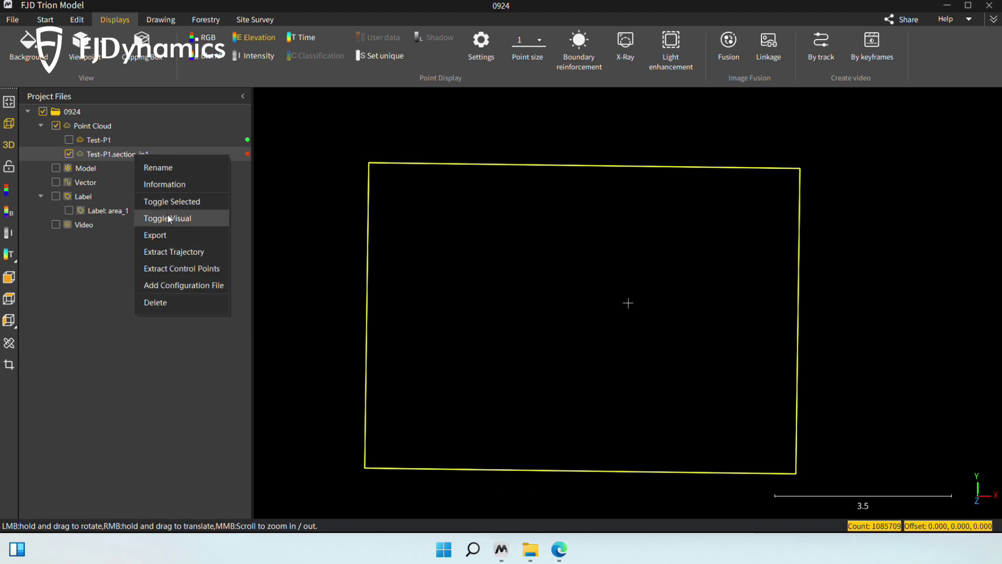
click(167, 215)
Step: Try the export of the clipped cloud as the LAS file Test-P1.section_in1.las, closing the save dialog without saving
right_click(147, 155)
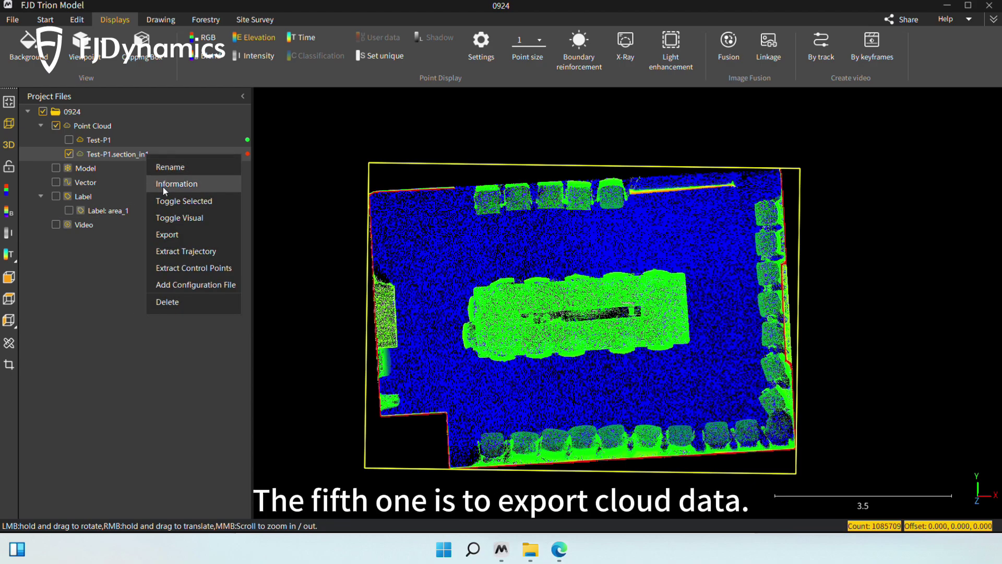
click(175, 236)
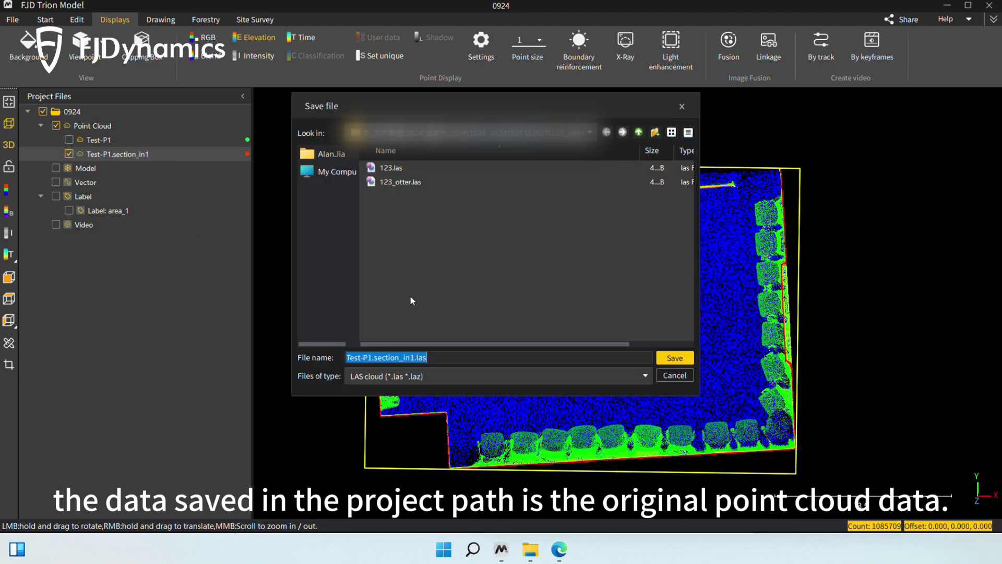
click(681, 106)
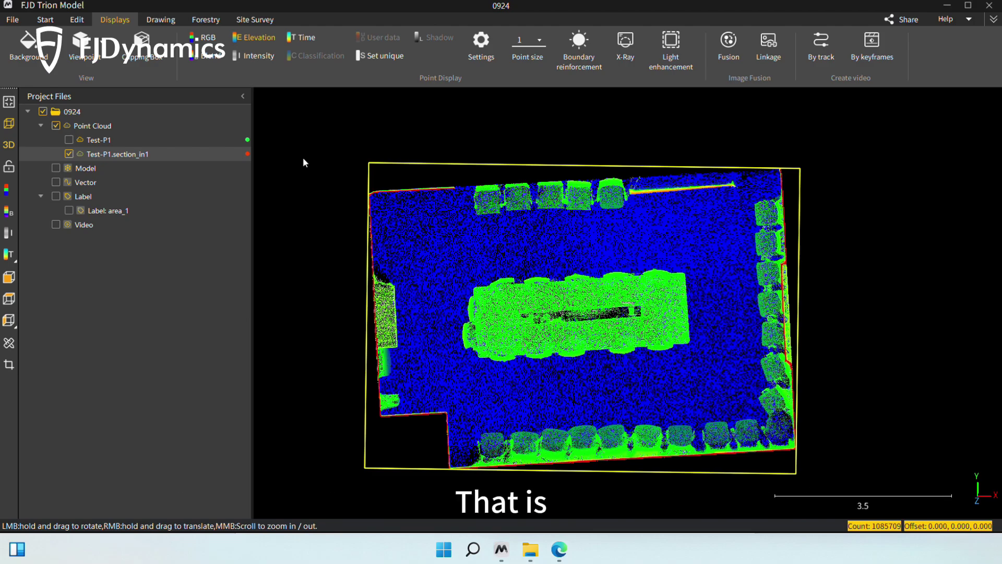
mouse_move(152, 159)
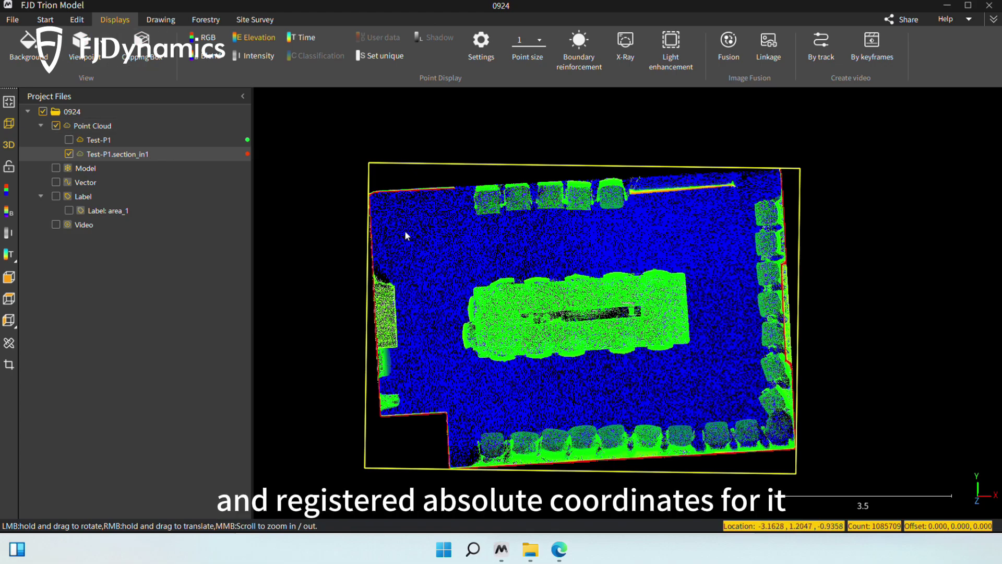
drag(405, 230, 437, 262)
right_click(120, 154)
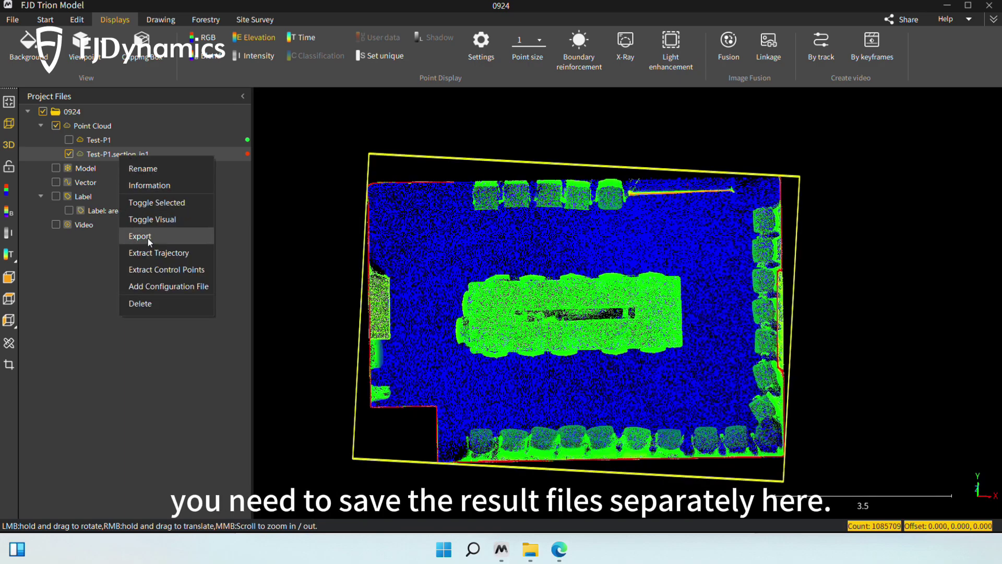
click(140, 236)
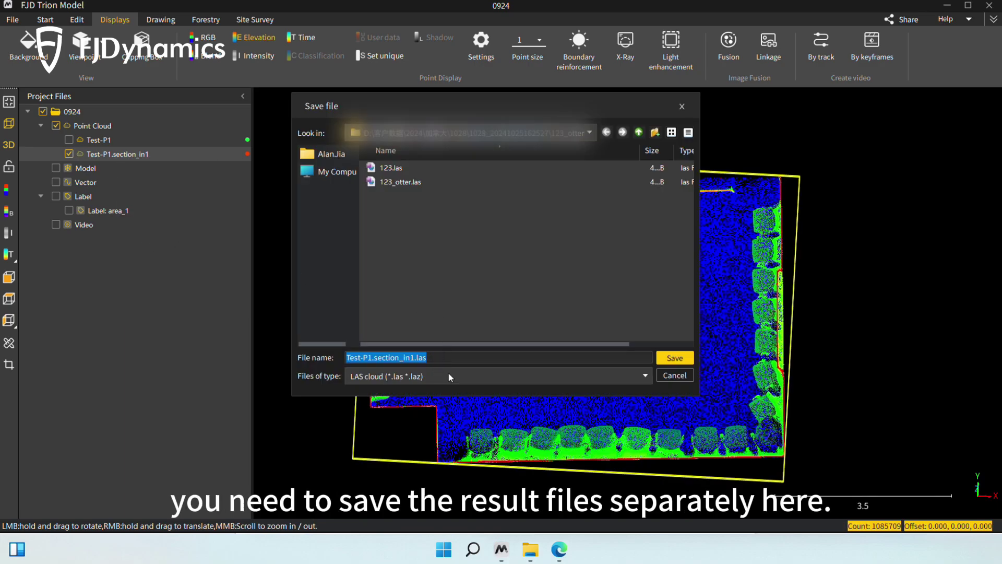
click(681, 107)
Step: Examine the configuration file status and the configuration file commands offered for Test-P1 and Test-P1.section_in1
right_click(126, 155)
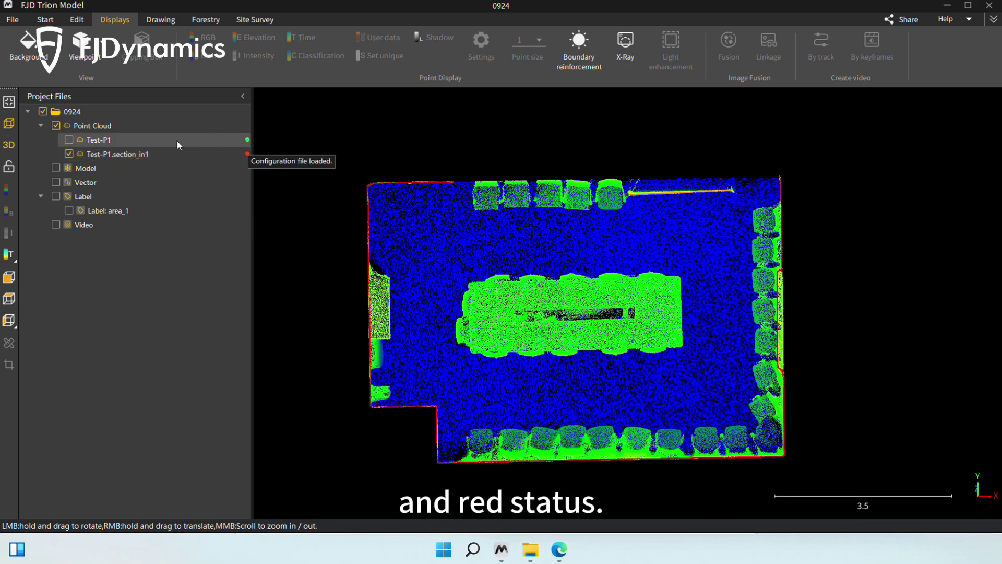
right_click(142, 137)
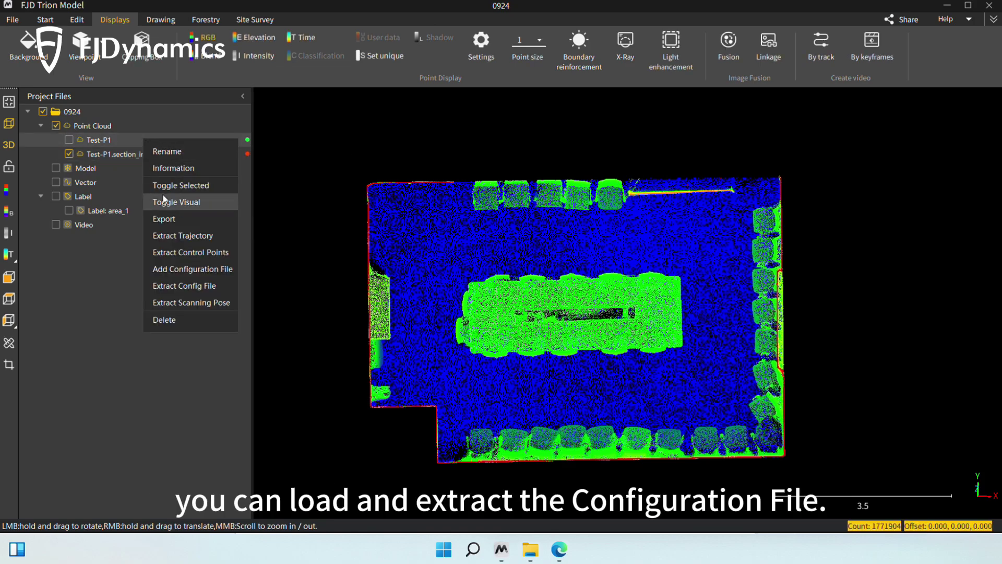
click(189, 274)
right_click(107, 153)
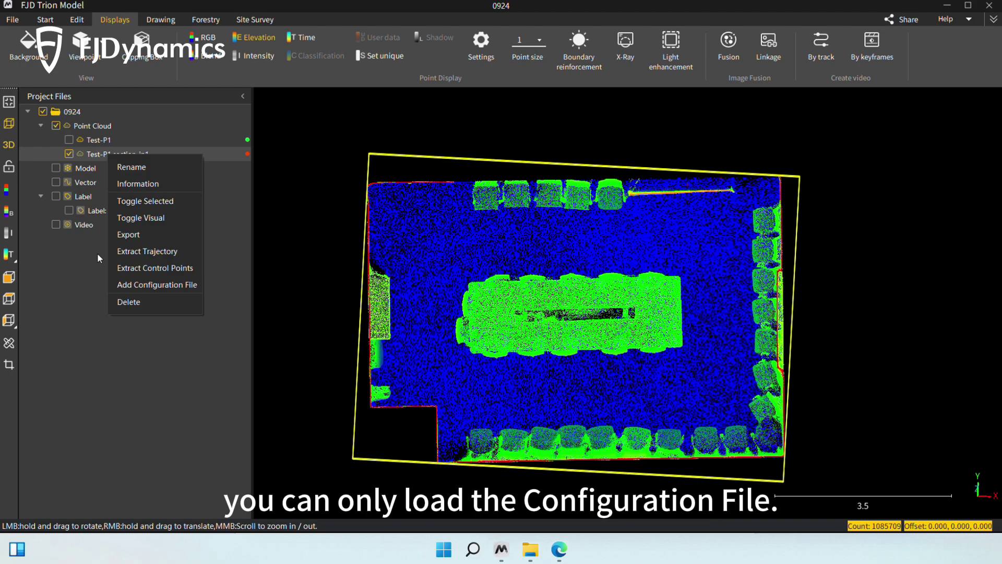
click(73, 276)
mouse_move(248, 154)
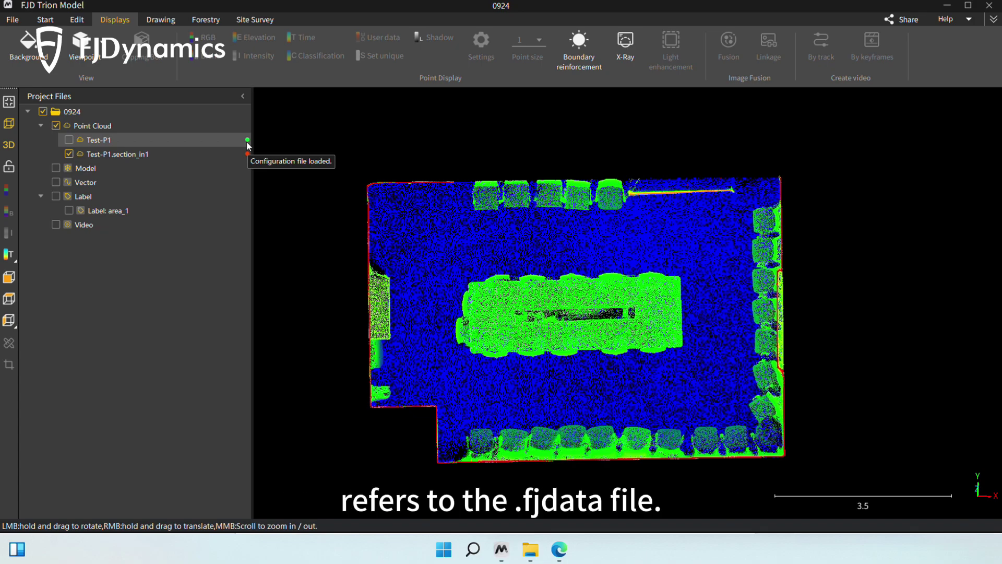
right_click(131, 140)
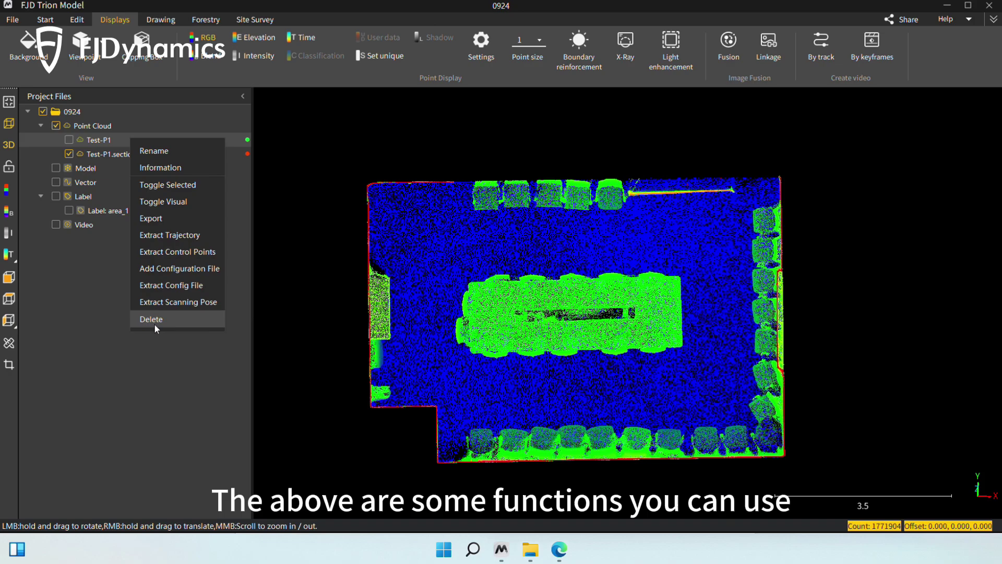
click(131, 353)
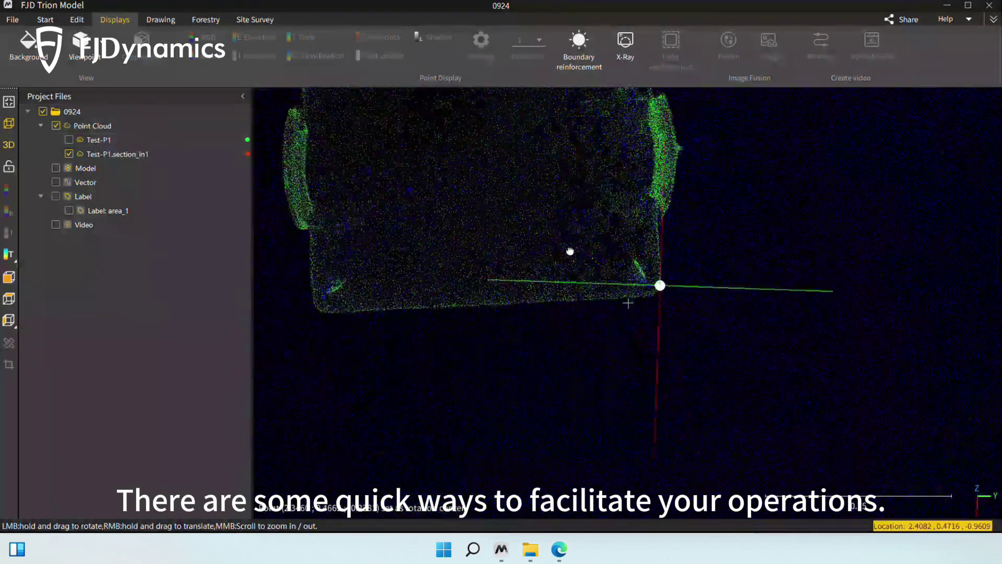
Step: Query the coordinates of the point at the meeting table's corner with a point label and view it from another angle
mouse_move(570, 251)
mouse_down()
mouse_move(489, 306)
mouse_move(496, 312)
mouse_up()
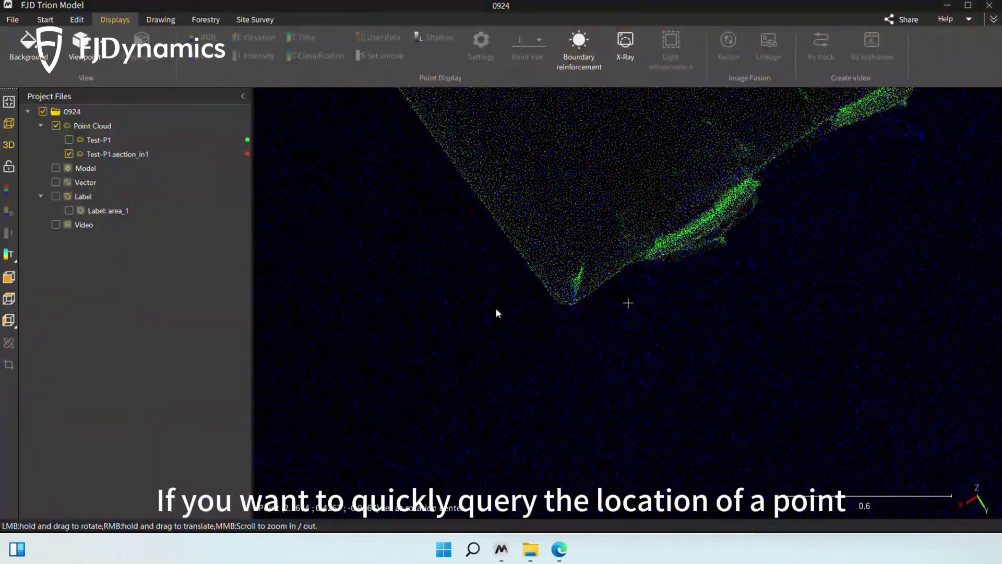
shift+click(563, 304)
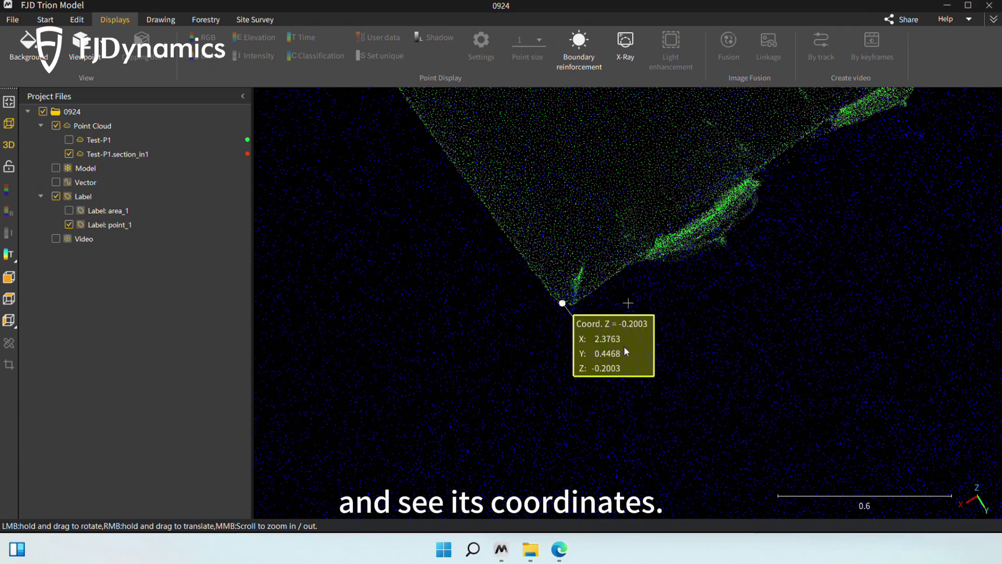
mouse_move(626, 349)
mouse_down()
mouse_move(464, 313)
mouse_move(623, 290)
mouse_move(497, 240)
mouse_up()
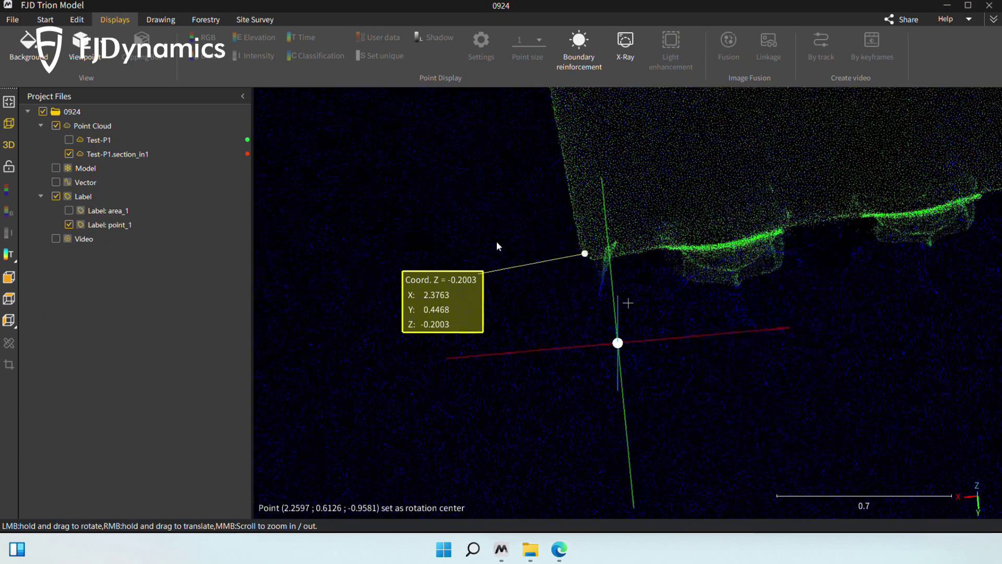
drag(476, 315, 560, 351)
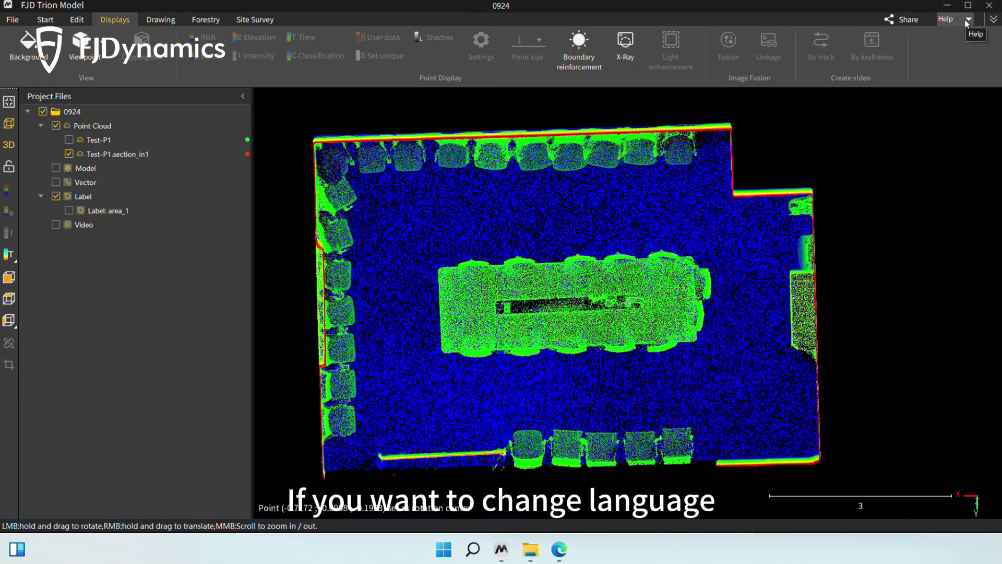
Step: Look through the interface language list, the license, the help document and the software version information
click(967, 19)
mouse_move(959, 40)
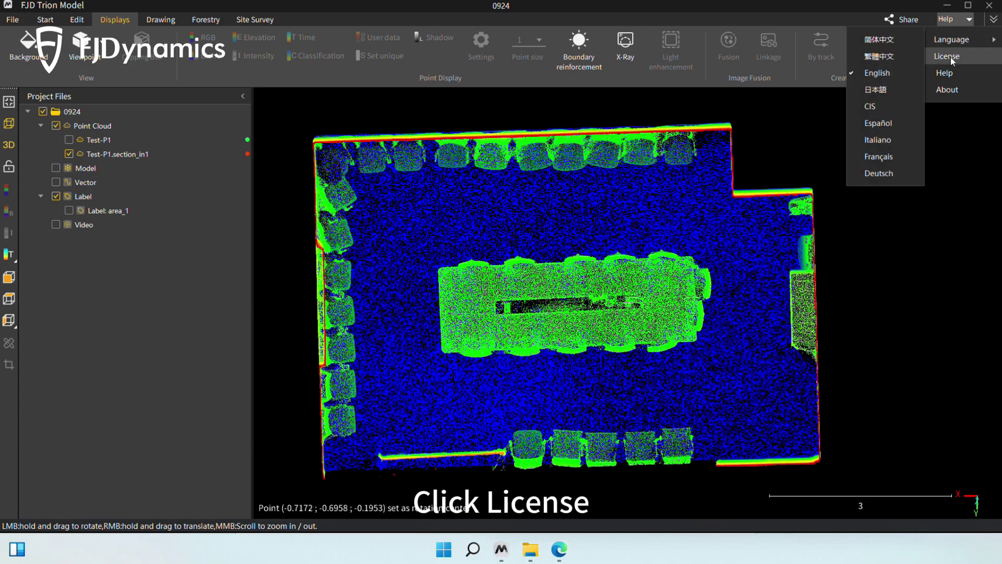
click(949, 56)
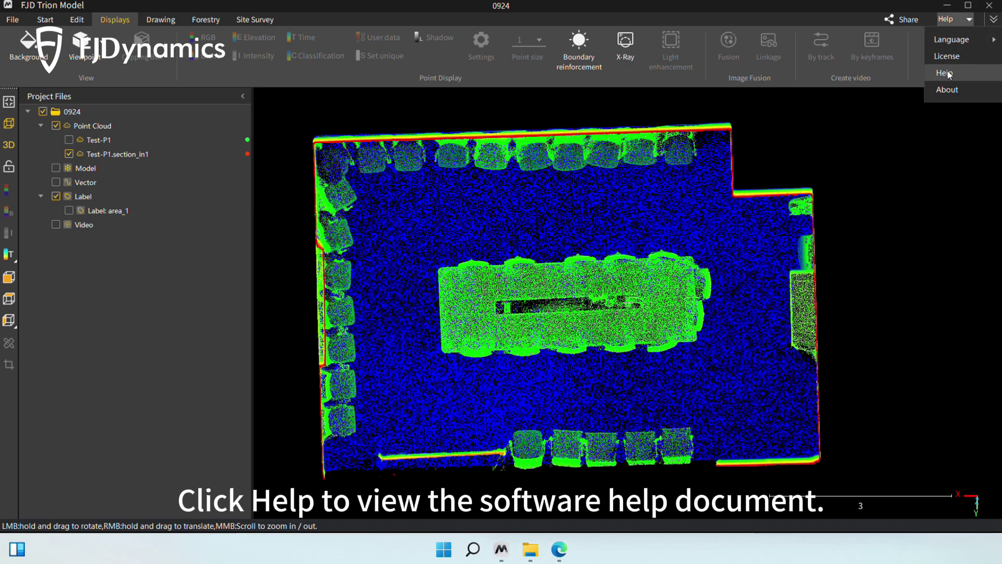
click(941, 75)
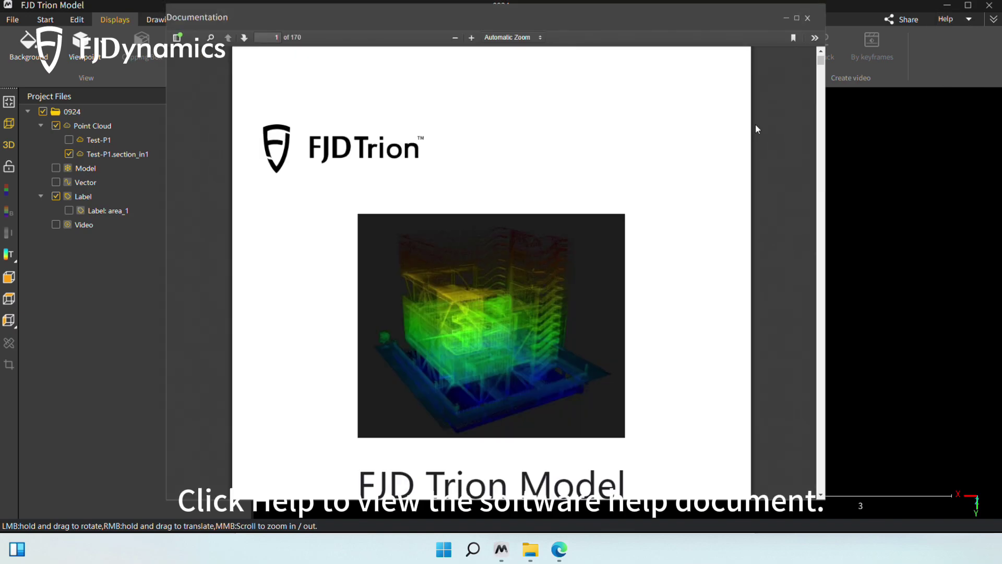
scroll(682, 164, down, 8)
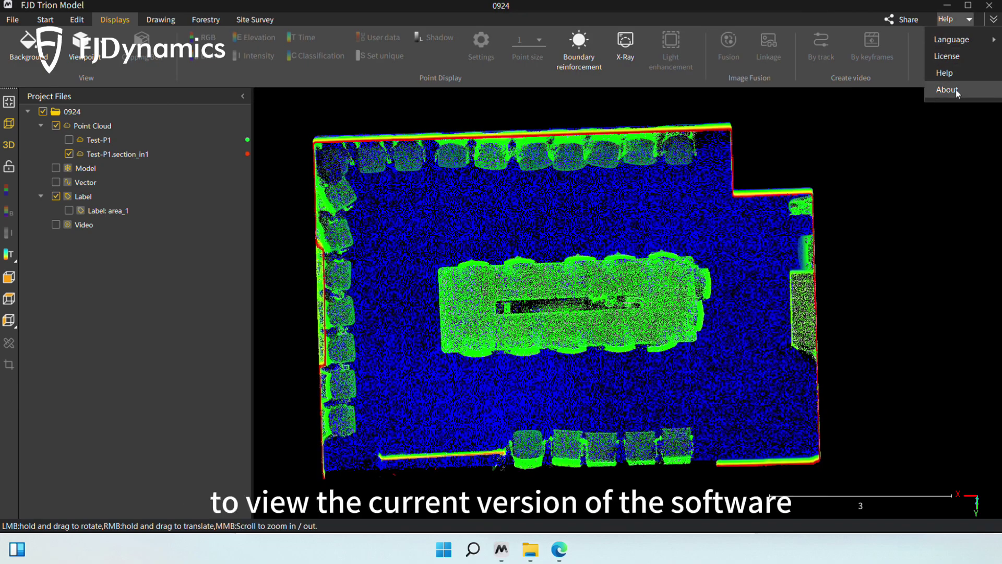
click(956, 89)
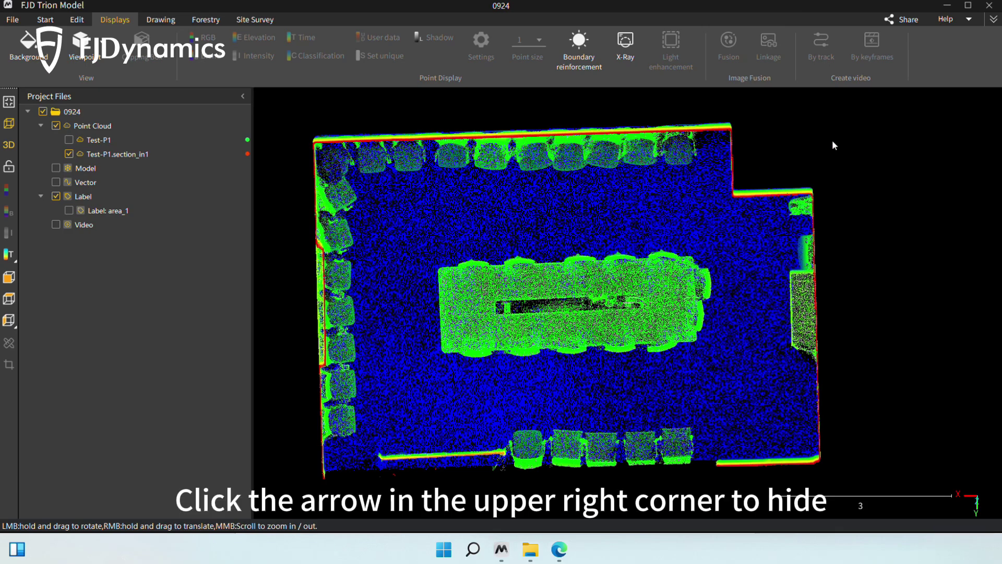
Step: Collapse the ribbon and expand it again
click(993, 20)
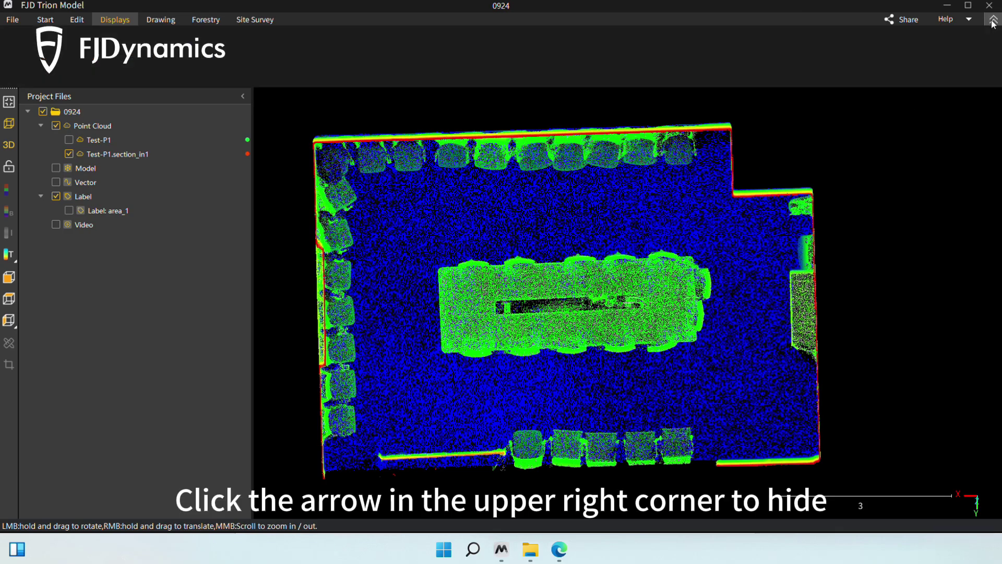
click(993, 20)
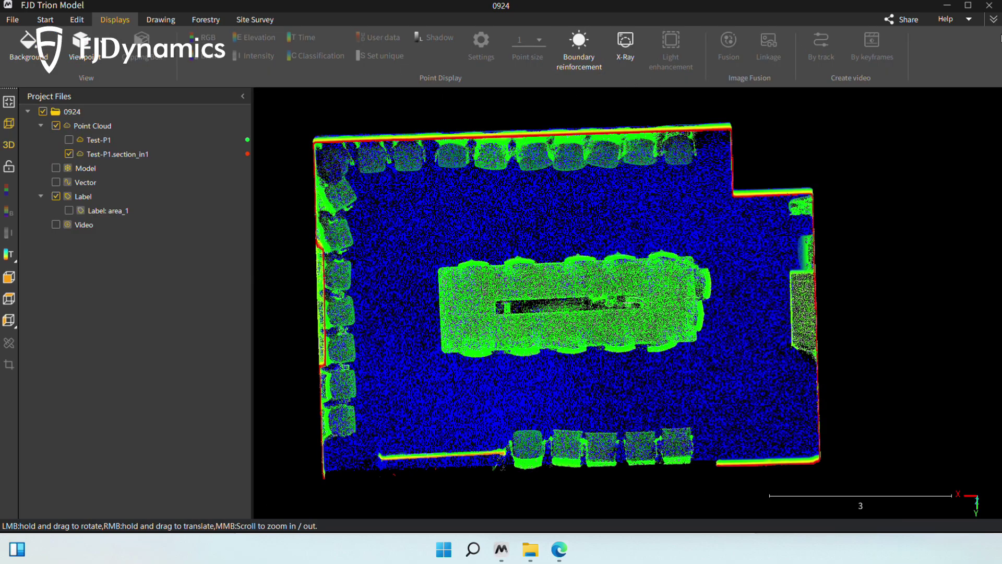
scroll(876, 130, down, 2)
mouse_move(780, 269)
mouse_down()
mouse_move(766, 228)
mouse_move(694, 281)
mouse_up()
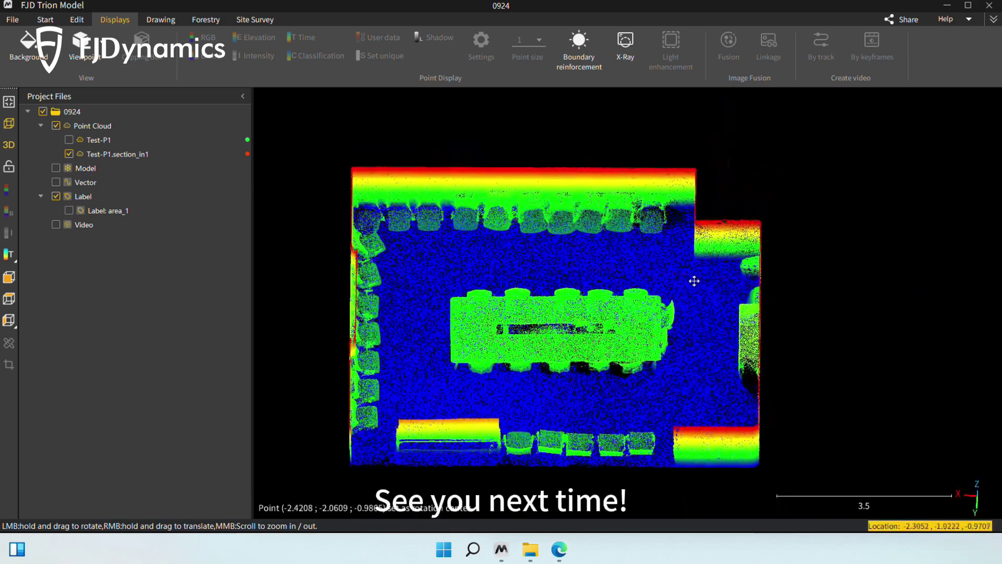